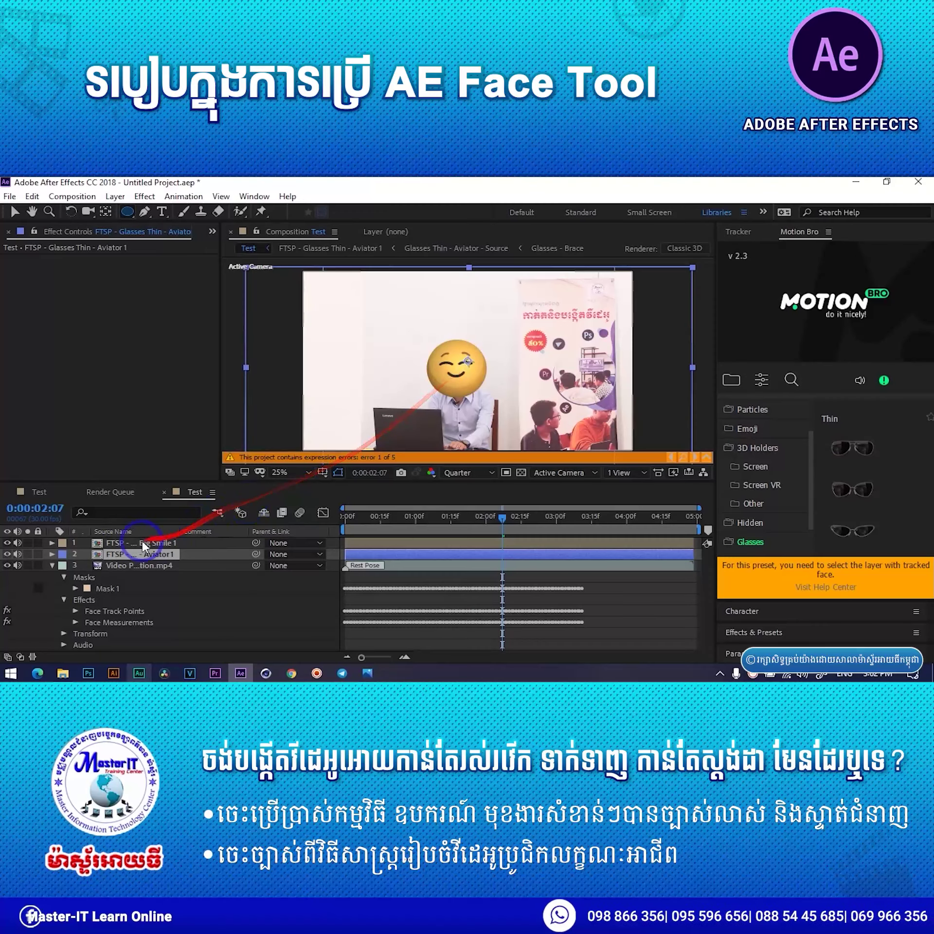
# - Hide the FTSP - Emoji - Big Smile 1 layer so only the sunglasses remain visible
pyautogui.click(121, 544)
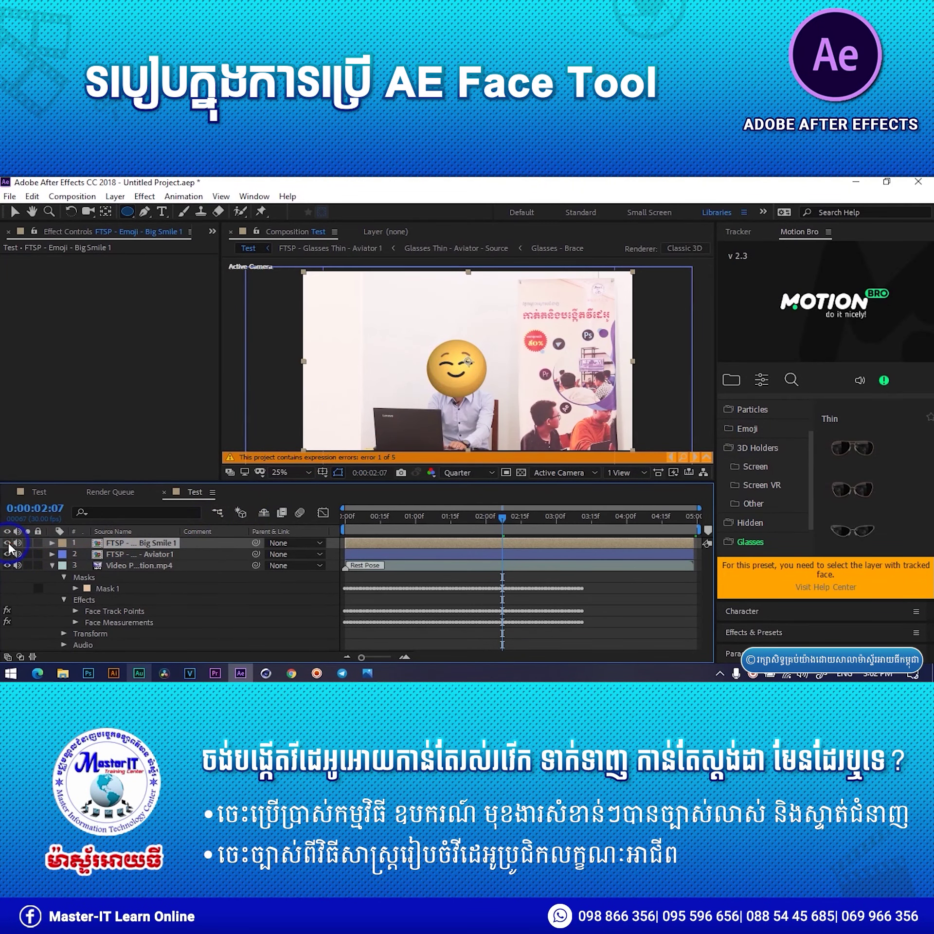
pyautogui.click(7, 542)
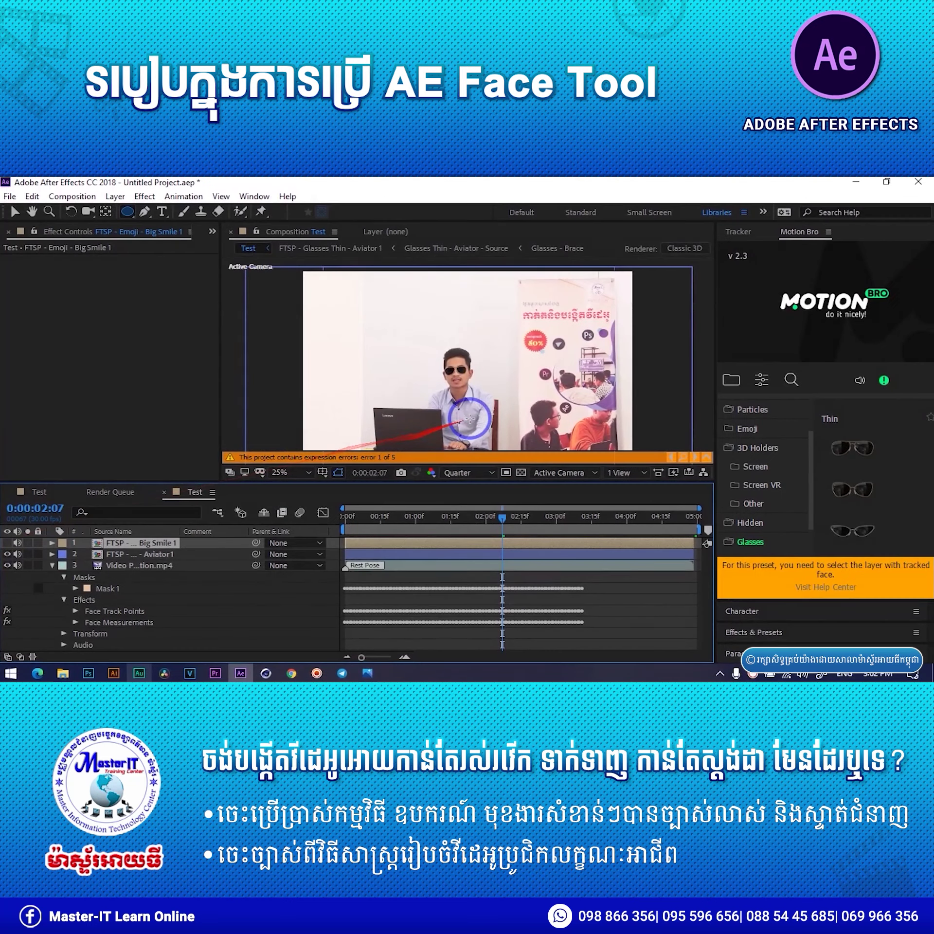
pyautogui.scroll(2, 467, 406)
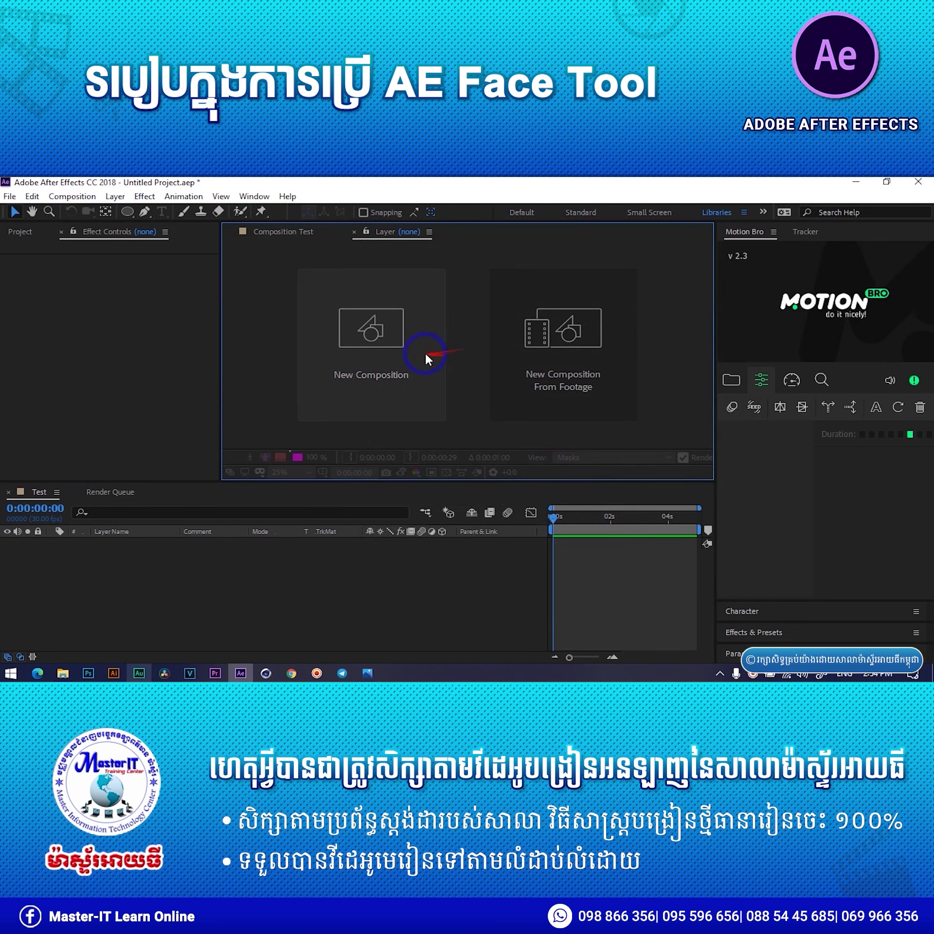
# - Create the 1920×1080, 30 fps, 5-second Test comp, add the seated-man clip, and park at frame 16
pyautogui.click(420, 351)
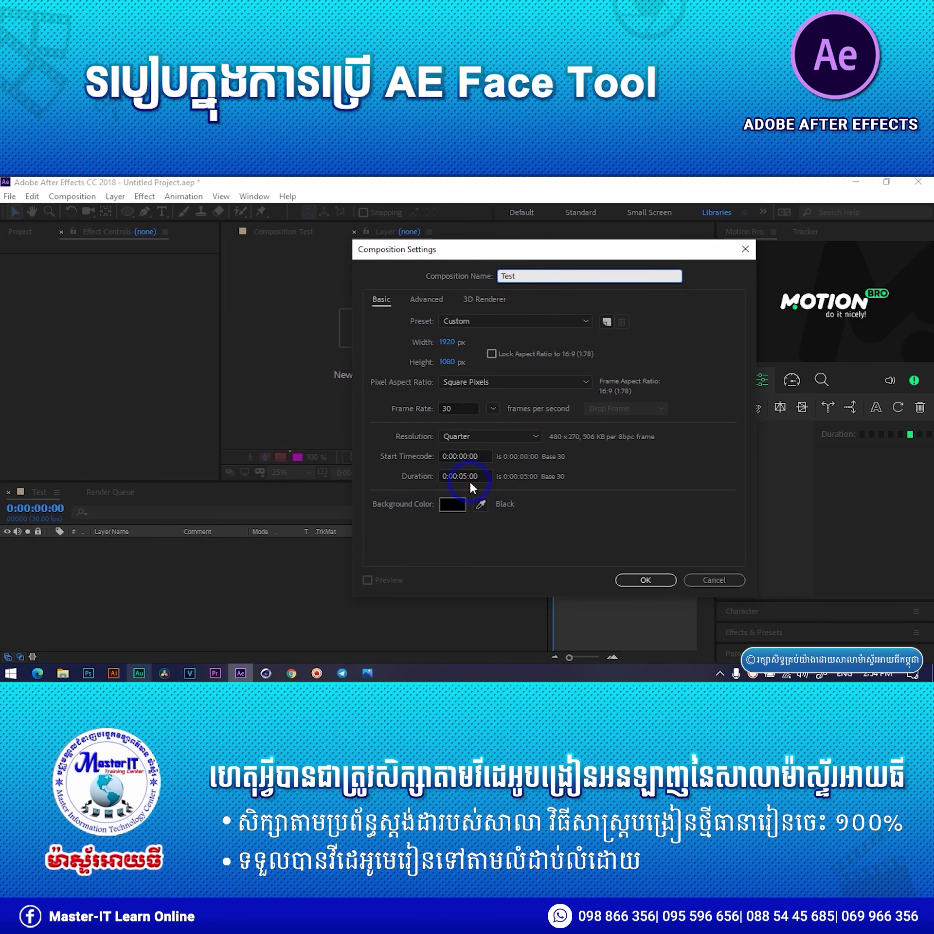
pyautogui.click(638, 581)
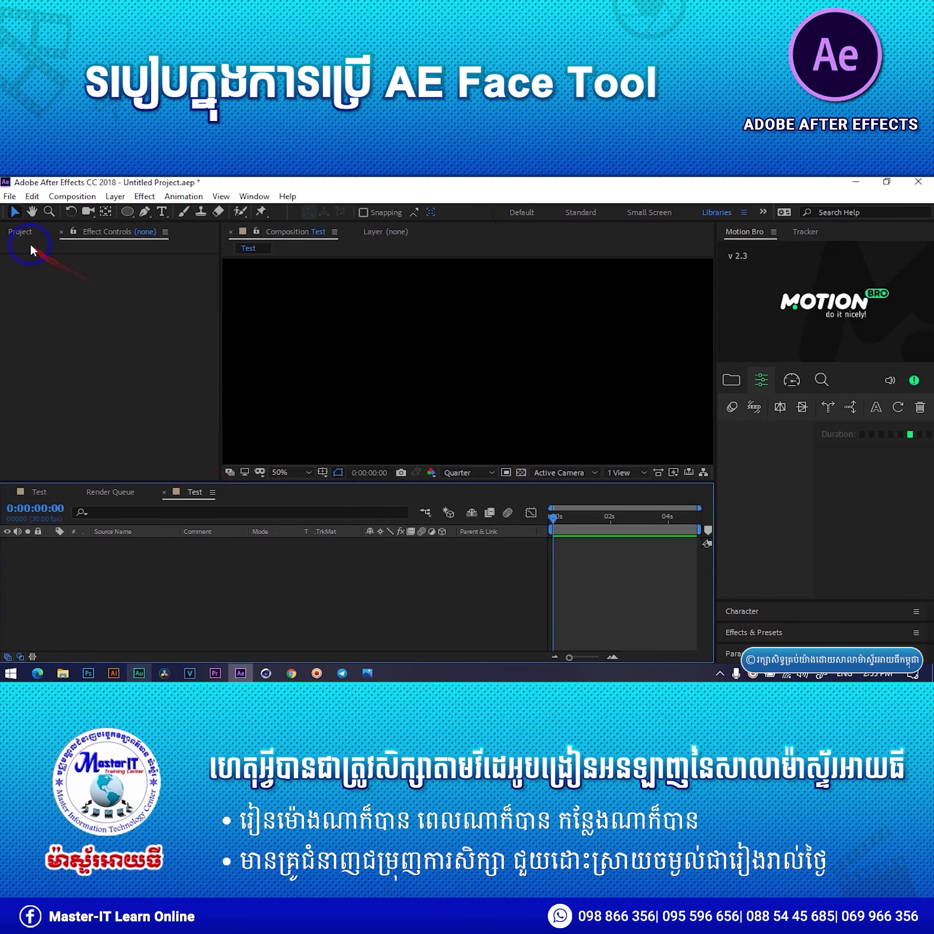
pyautogui.click(20, 231)
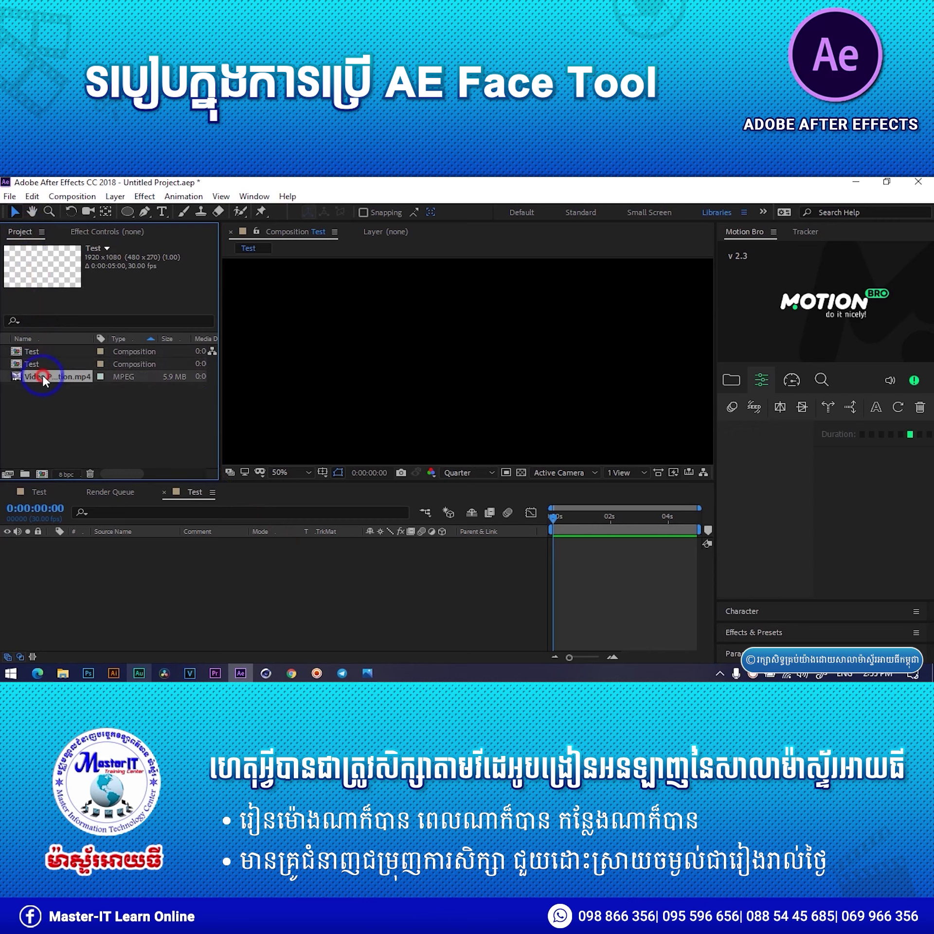
pyautogui.moveTo(44, 380); pyautogui.dragTo(103, 559)
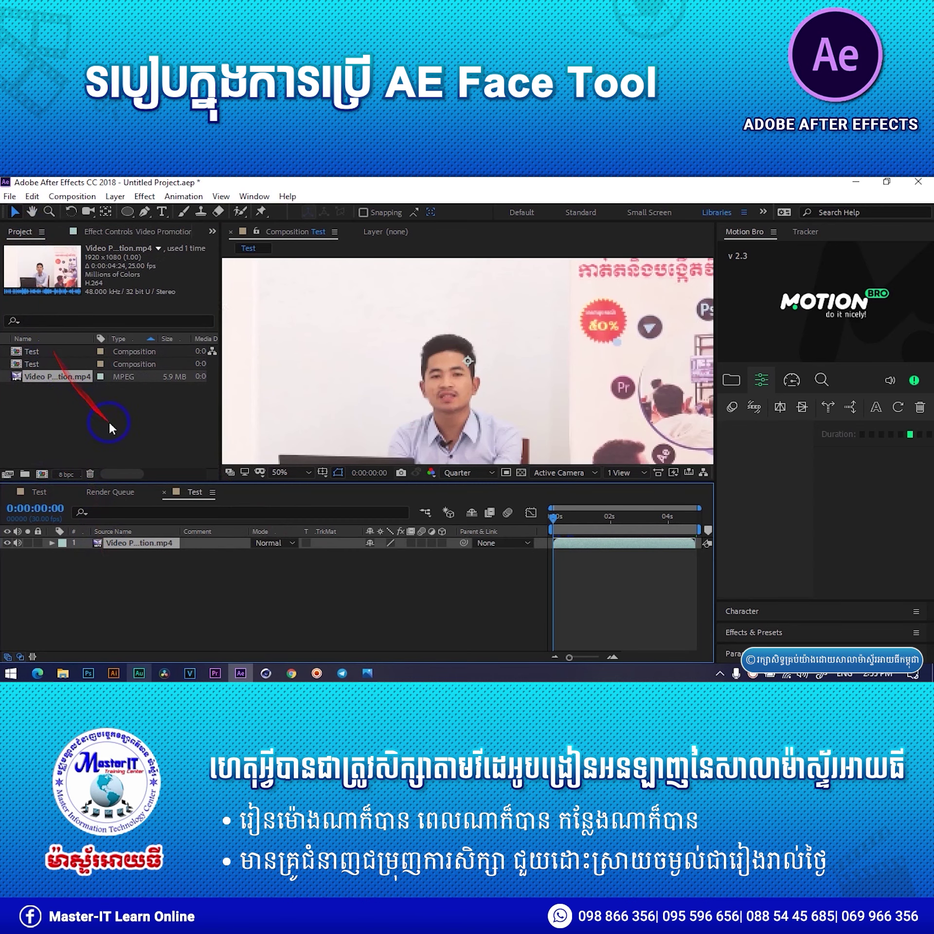
pyautogui.scroll(-2, 364, 398)
pyautogui.click(664, 358)
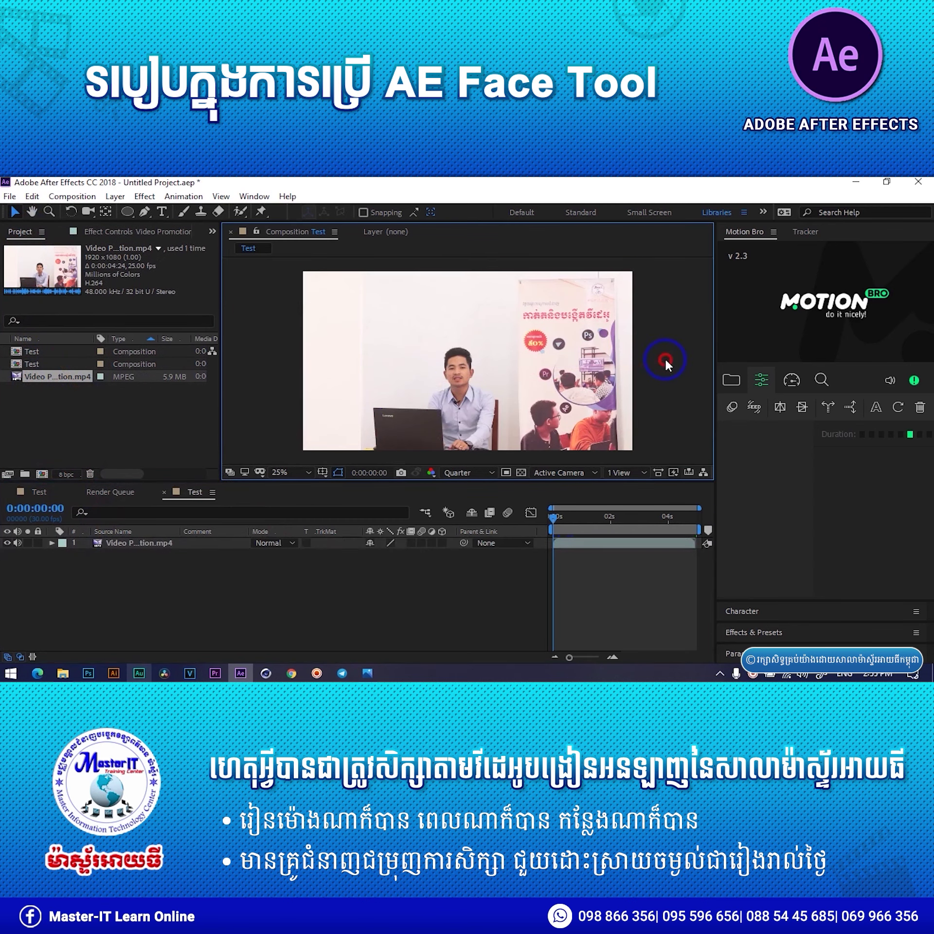
pyautogui.click(576, 516)
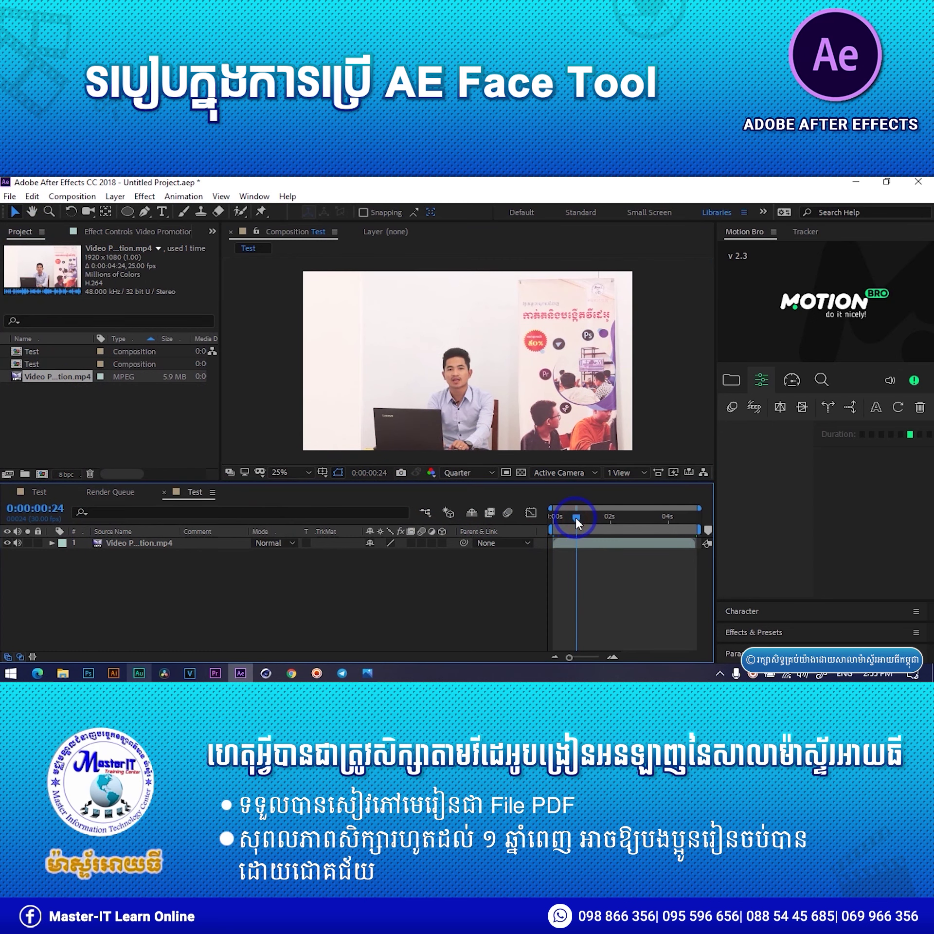
pyautogui.click(567, 512)
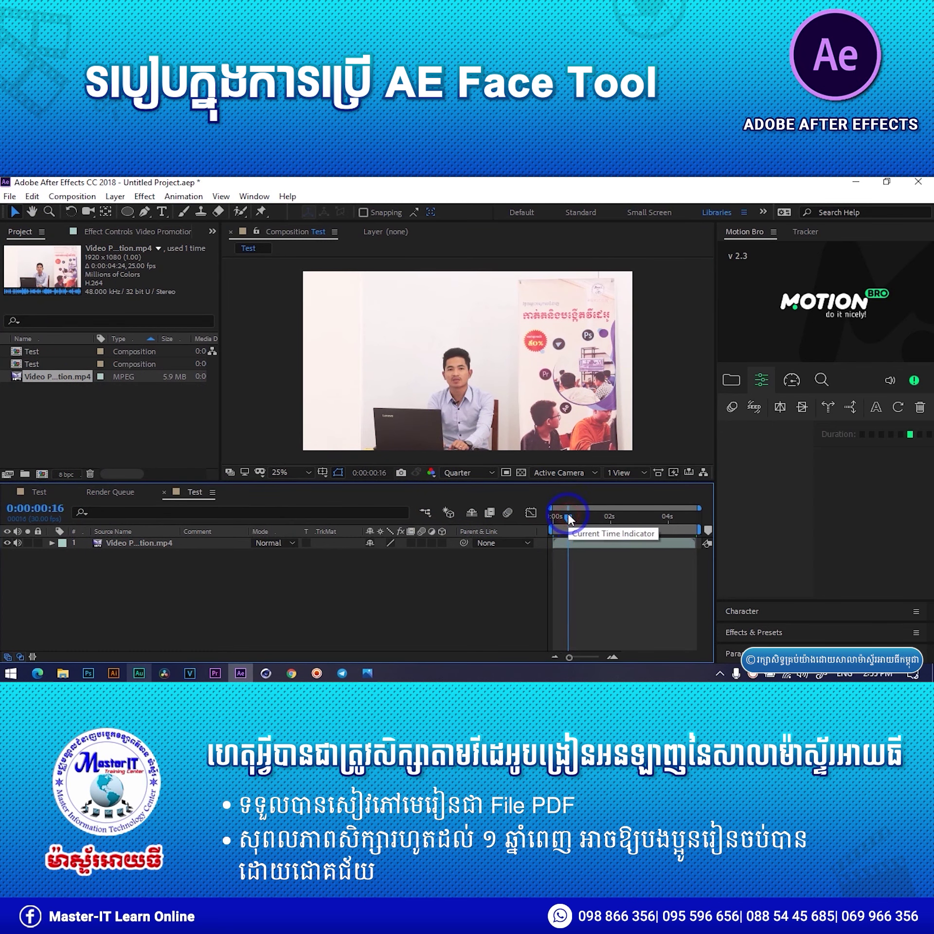
# - Draw an elliptical Mask 1 around the man's face on the video layer with mode None
pyautogui.click(126, 216)
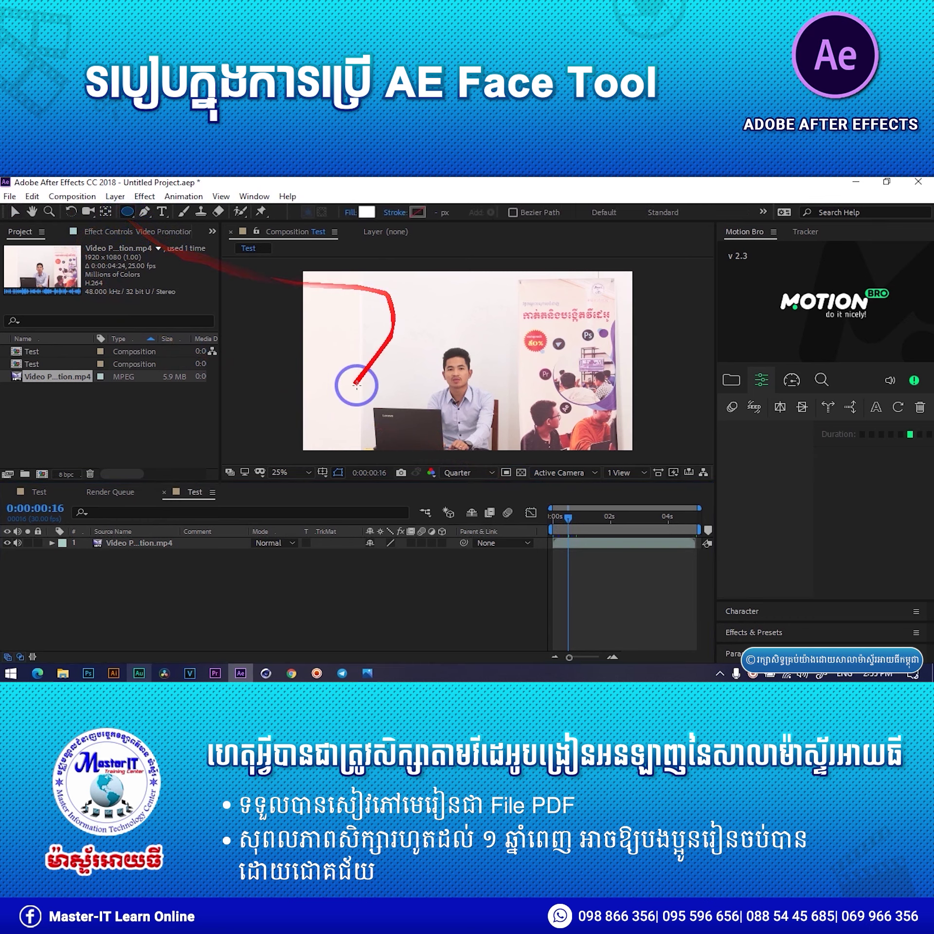
pyautogui.click(125, 542)
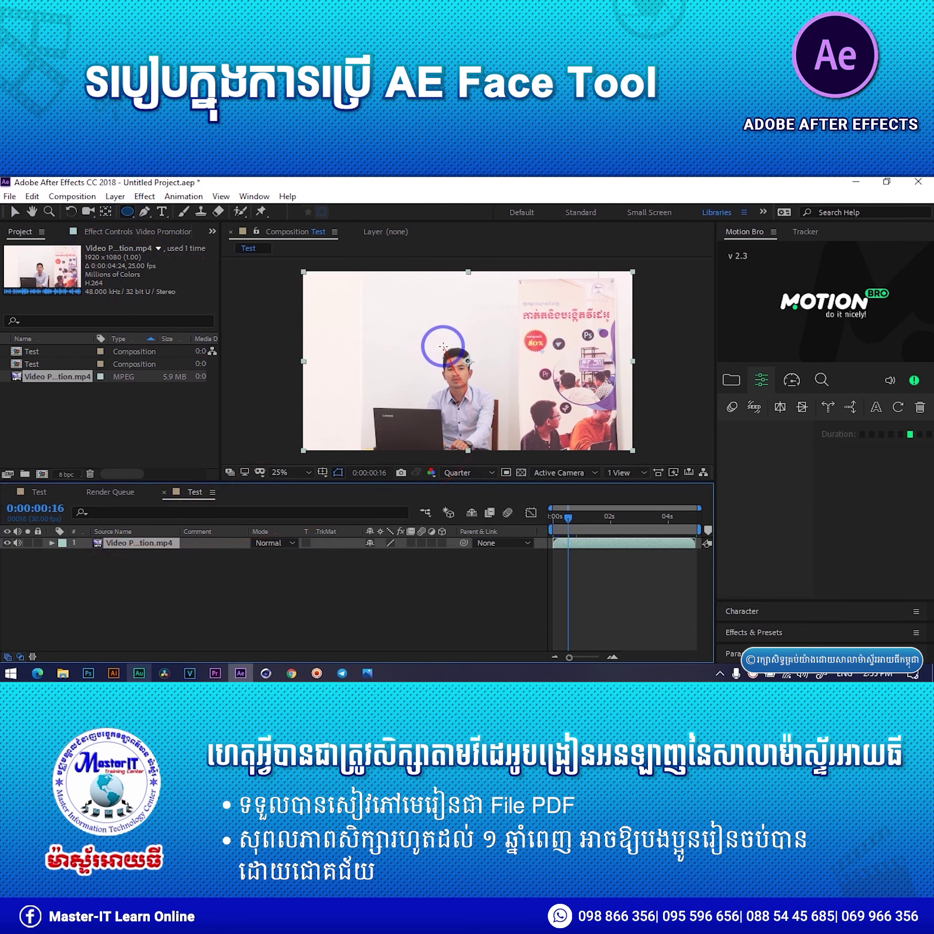
pyautogui.moveTo(441, 348); pyautogui.dragTo(474, 391)
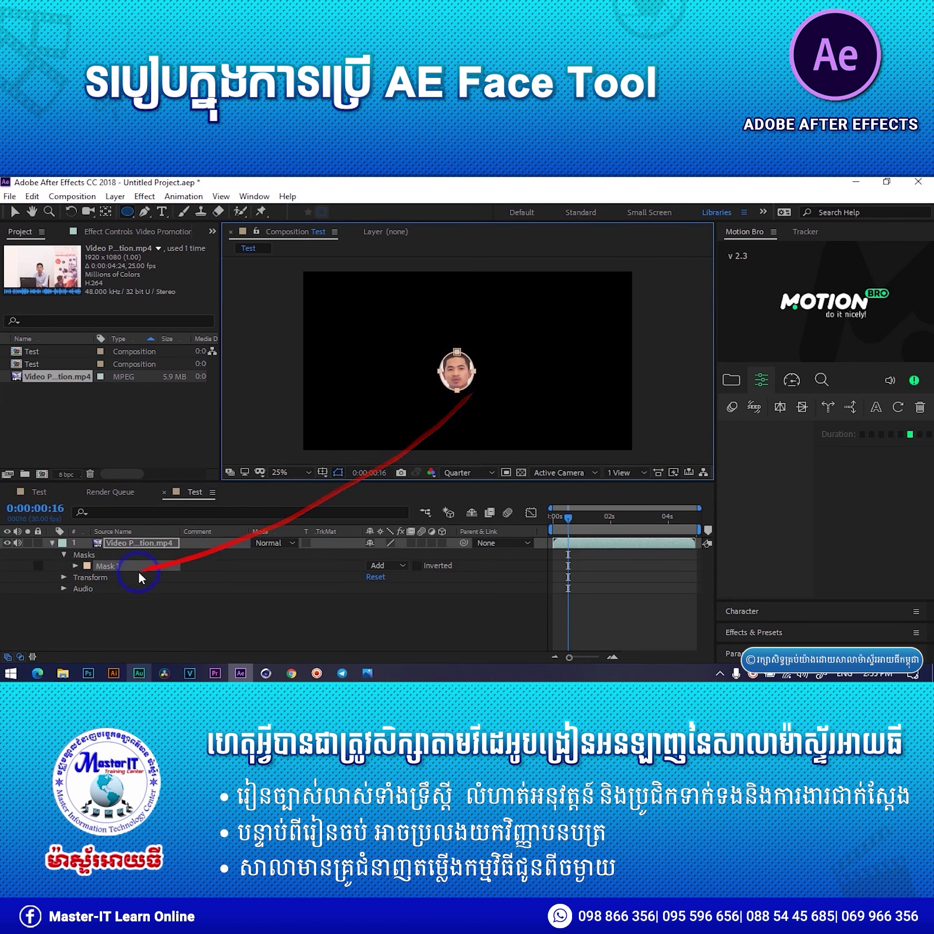
pyautogui.click(395, 564)
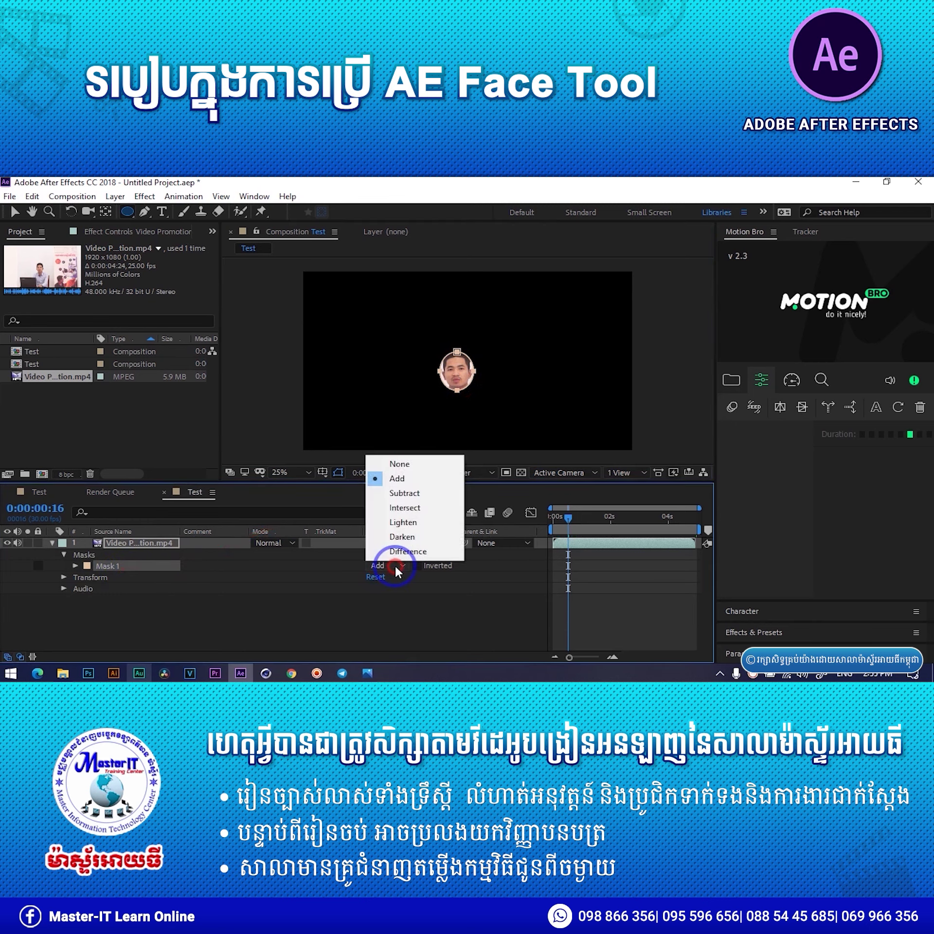
pyautogui.click(403, 473)
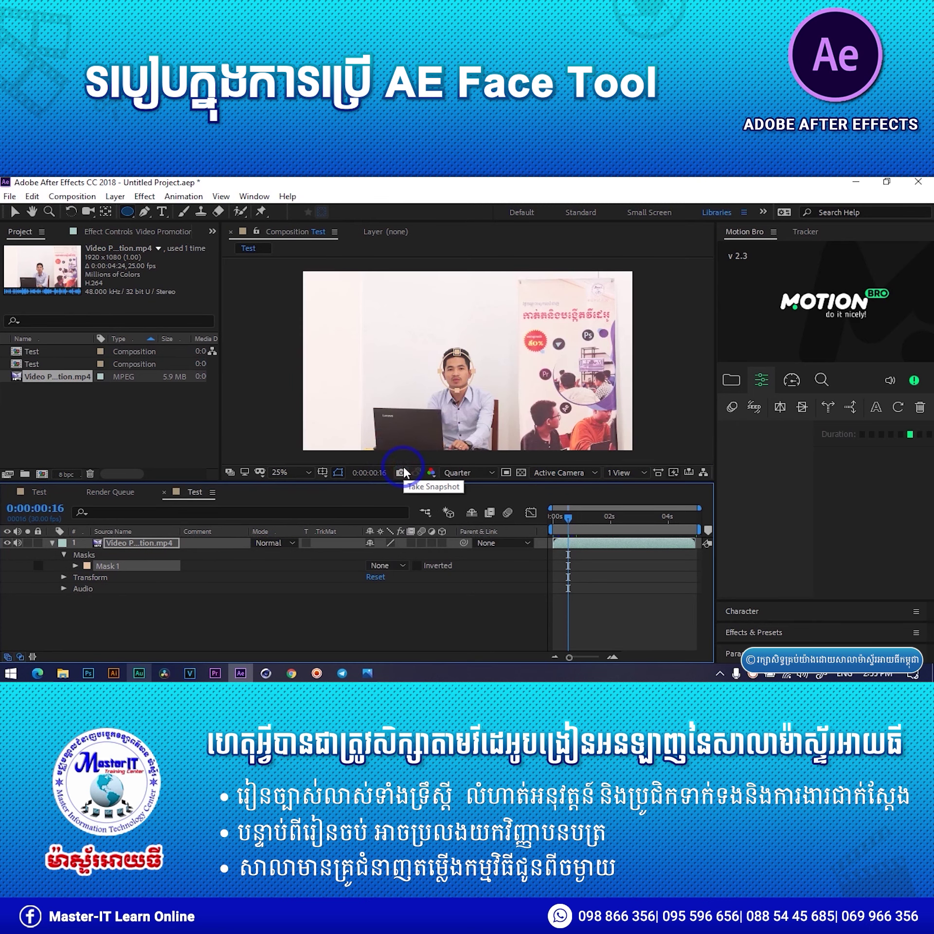
# - Set Mask 1 to Track Mask using Face Tracking (Detailed Features)
pyautogui.click(113, 565)
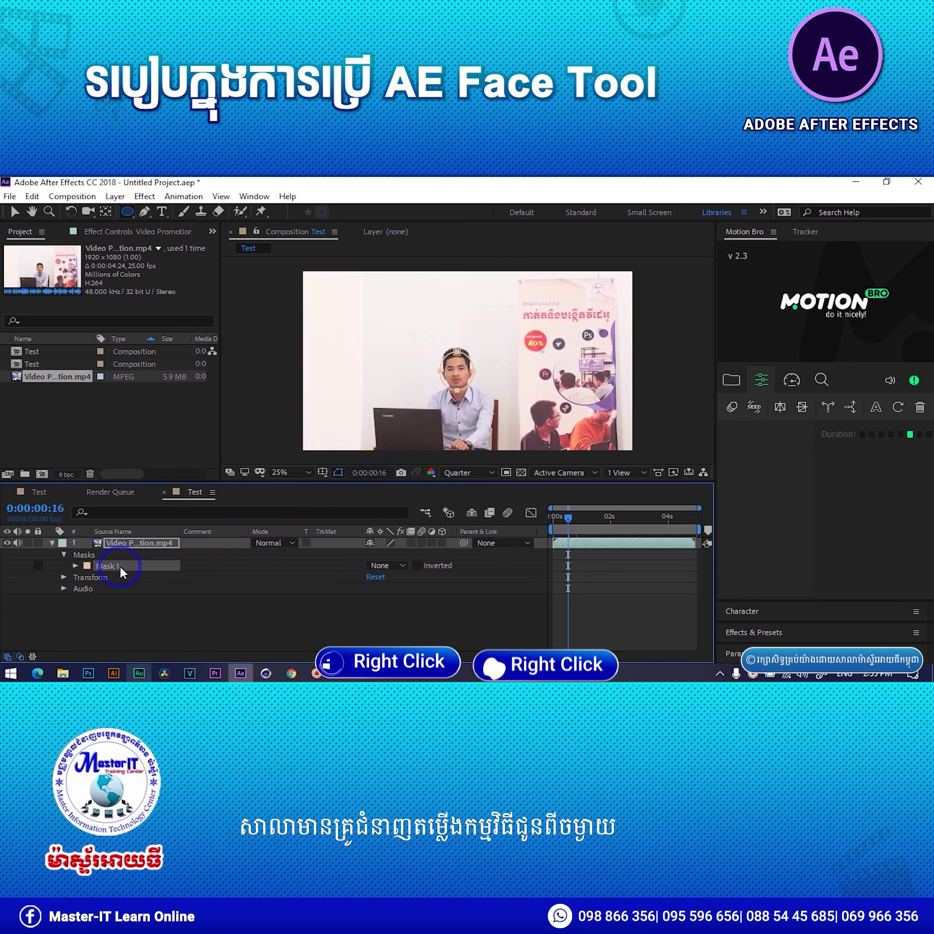
pyautogui.rightClick(119, 566)
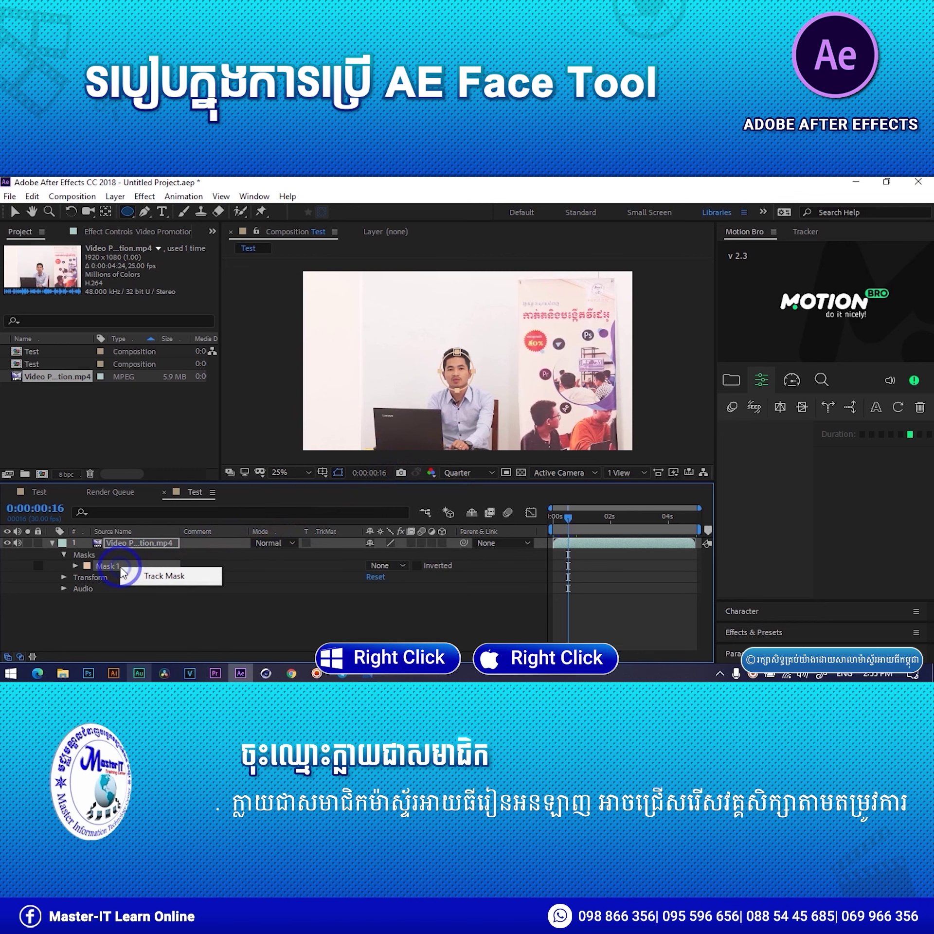
pyautogui.click(151, 579)
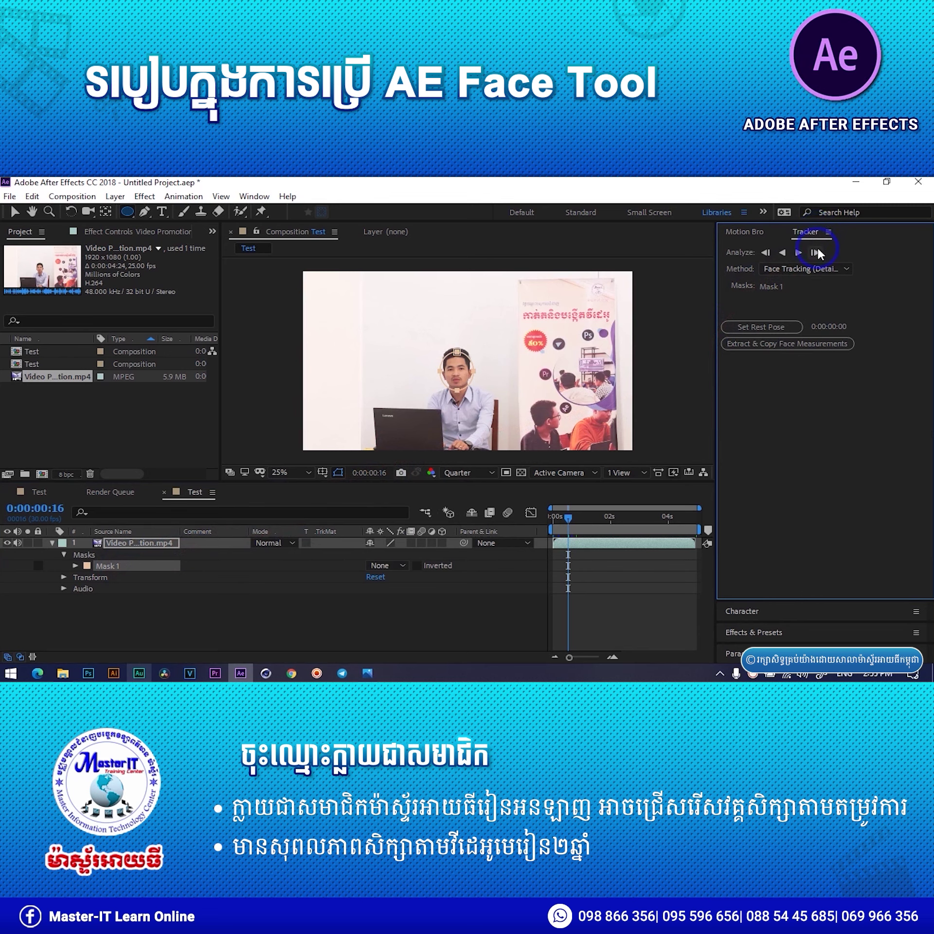
pyautogui.click(827, 269)
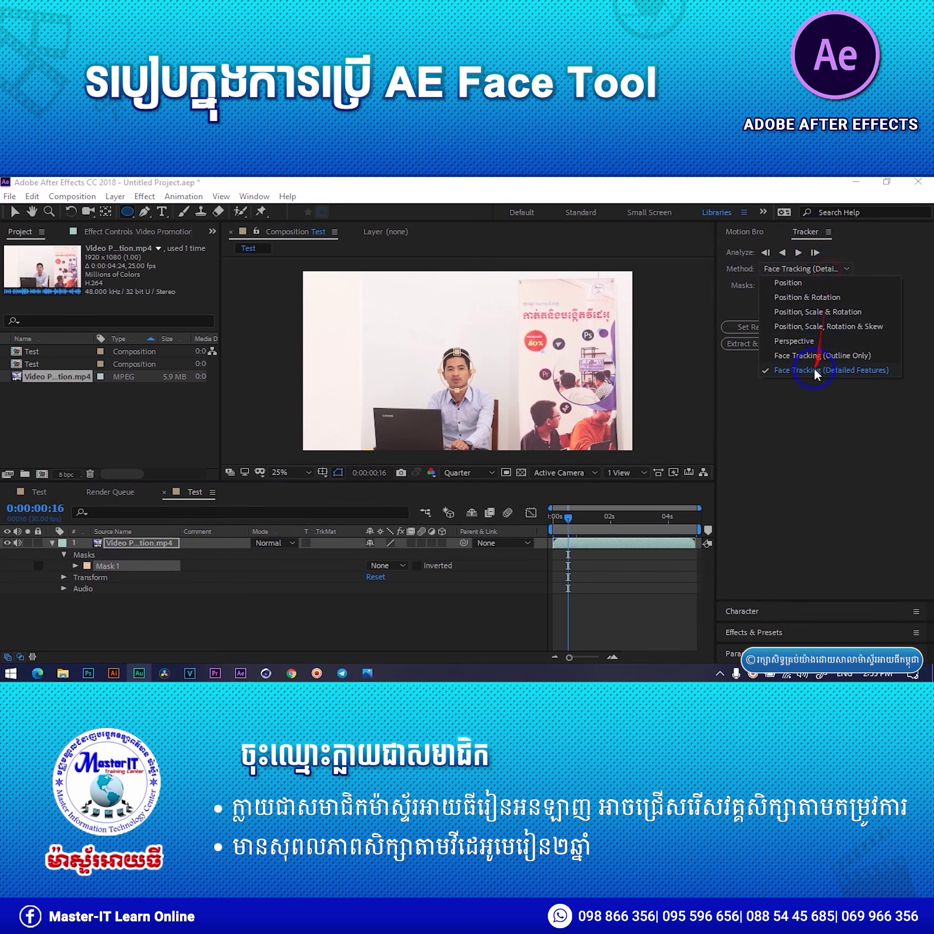
pyautogui.click(798, 371)
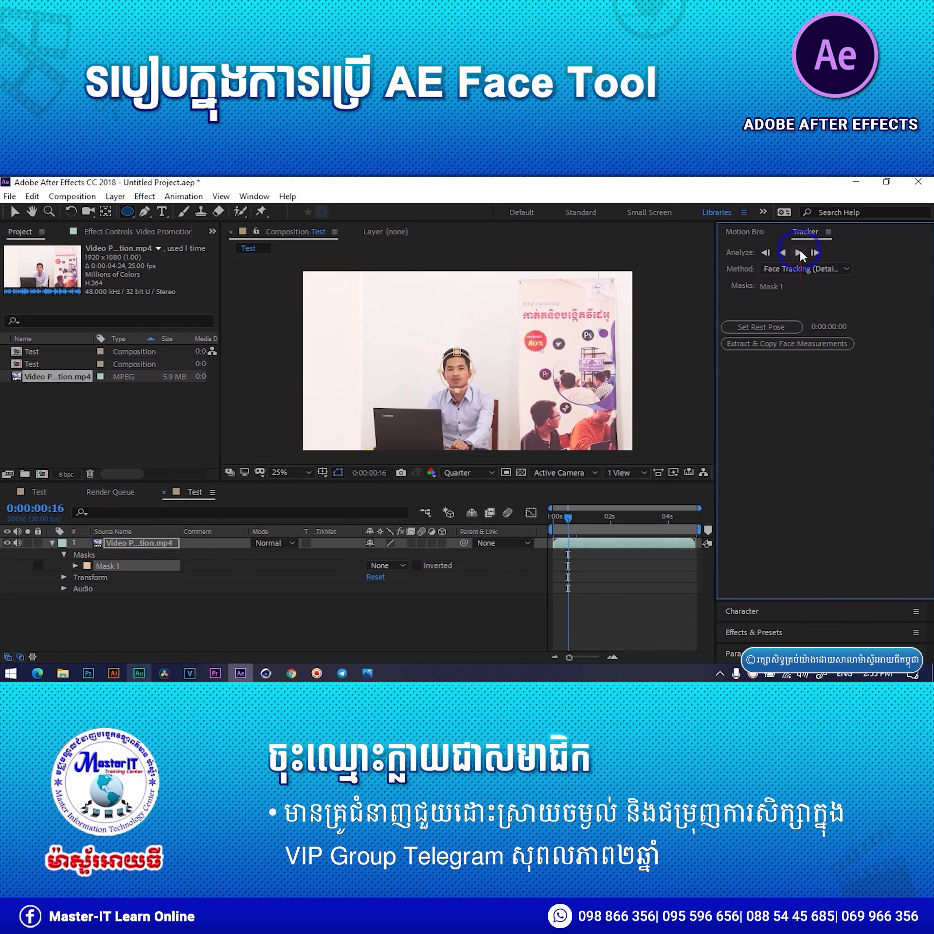
# - Track the face forward from 0:00:00:00 until 0:00:03:11, scrub to check it, then return to the start
pyautogui.click(392, 510)
pyautogui.moveTo(384, 517); pyautogui.dragTo(334, 521)
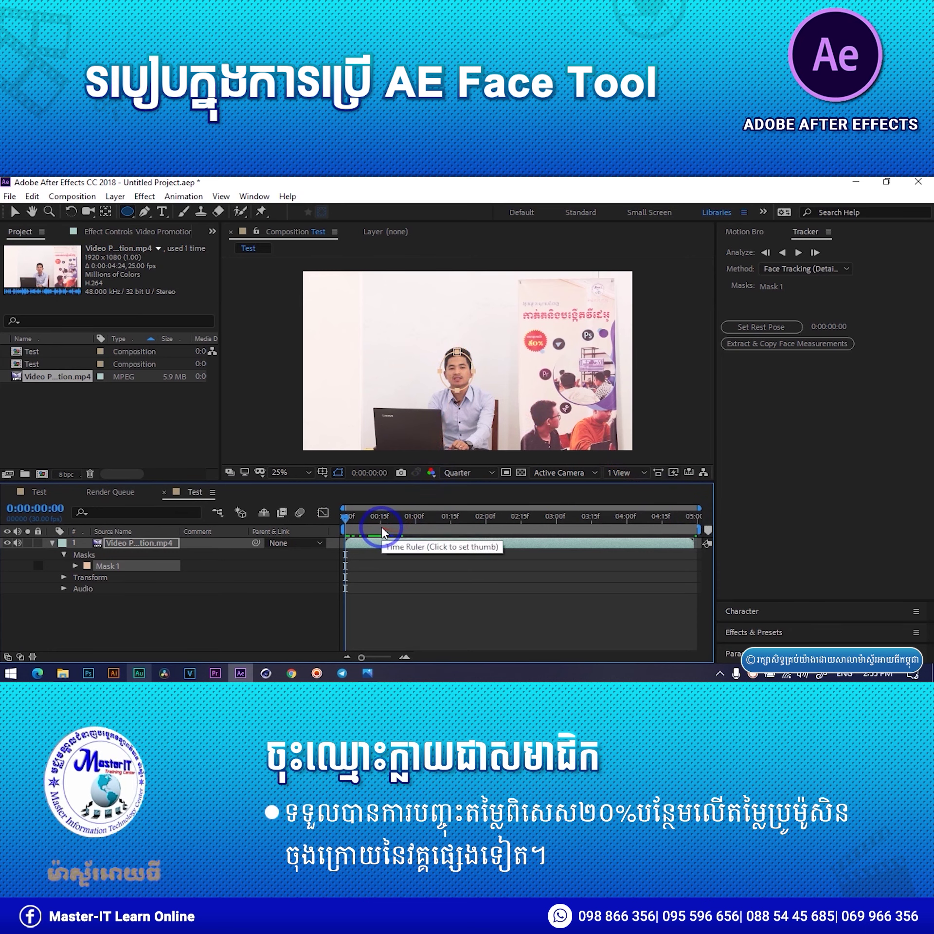
pyautogui.click(800, 254)
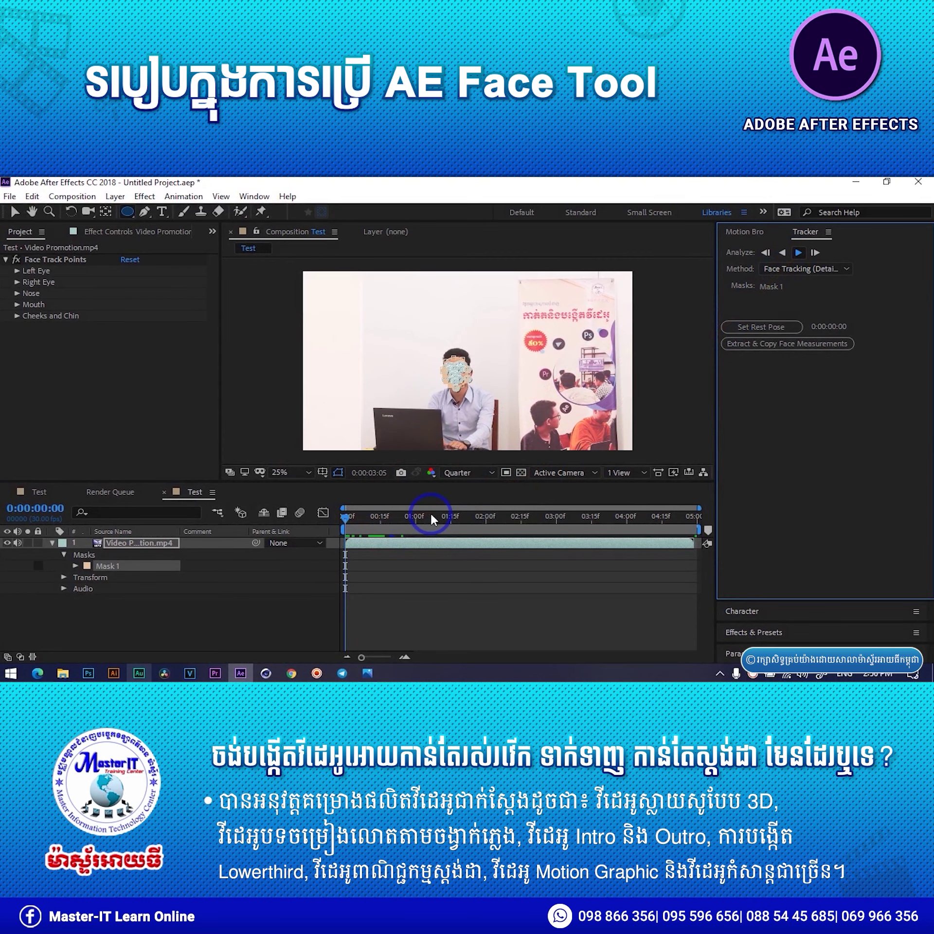
pyautogui.click(799, 252)
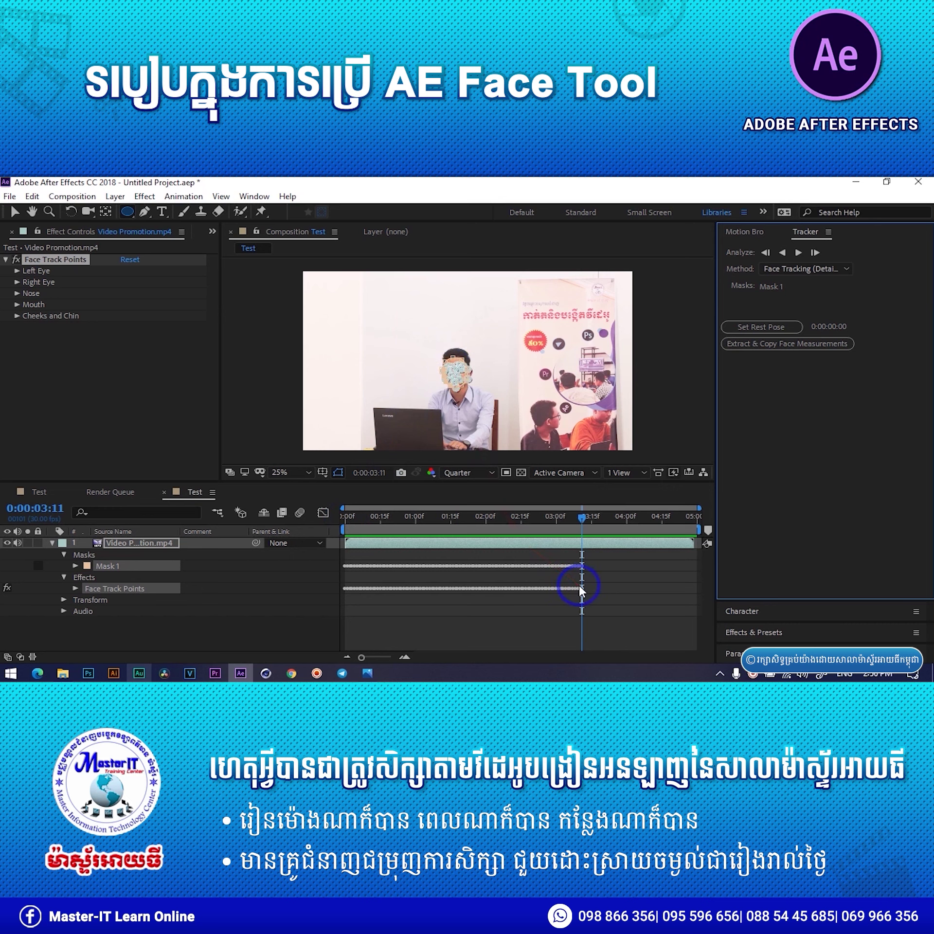
pyautogui.moveTo(580, 515); pyautogui.dragTo(637, 525)
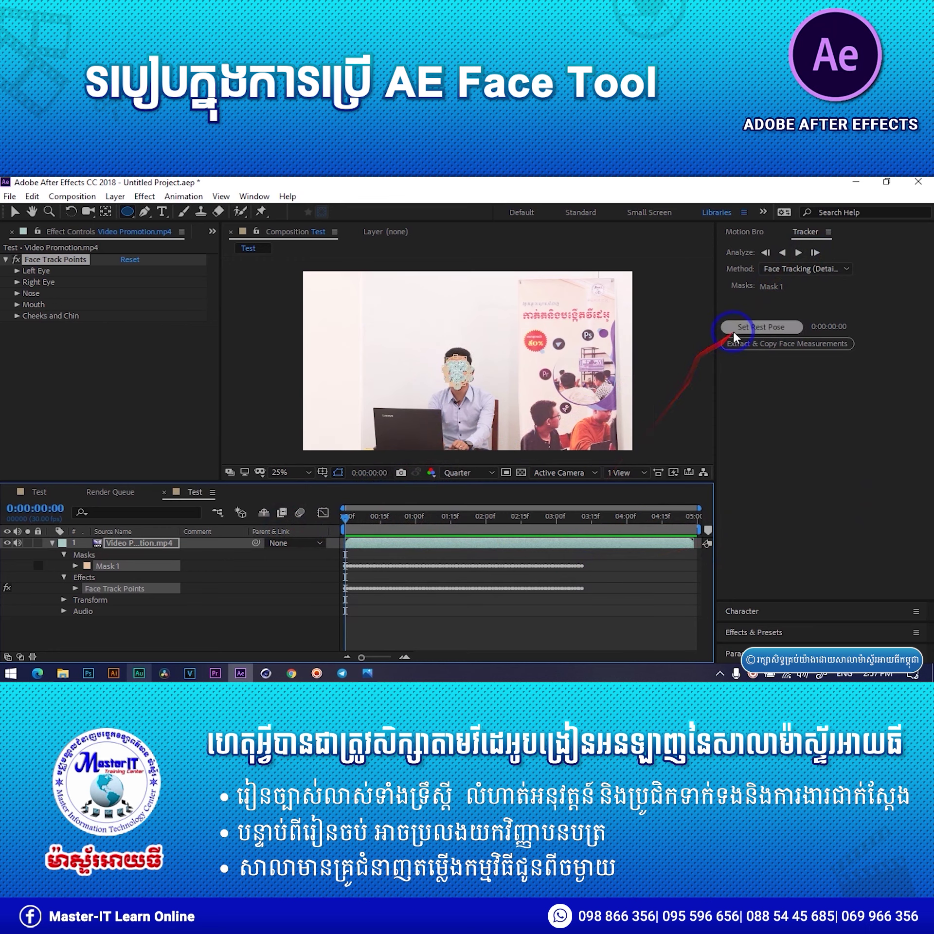
pyautogui.click(333, 519)
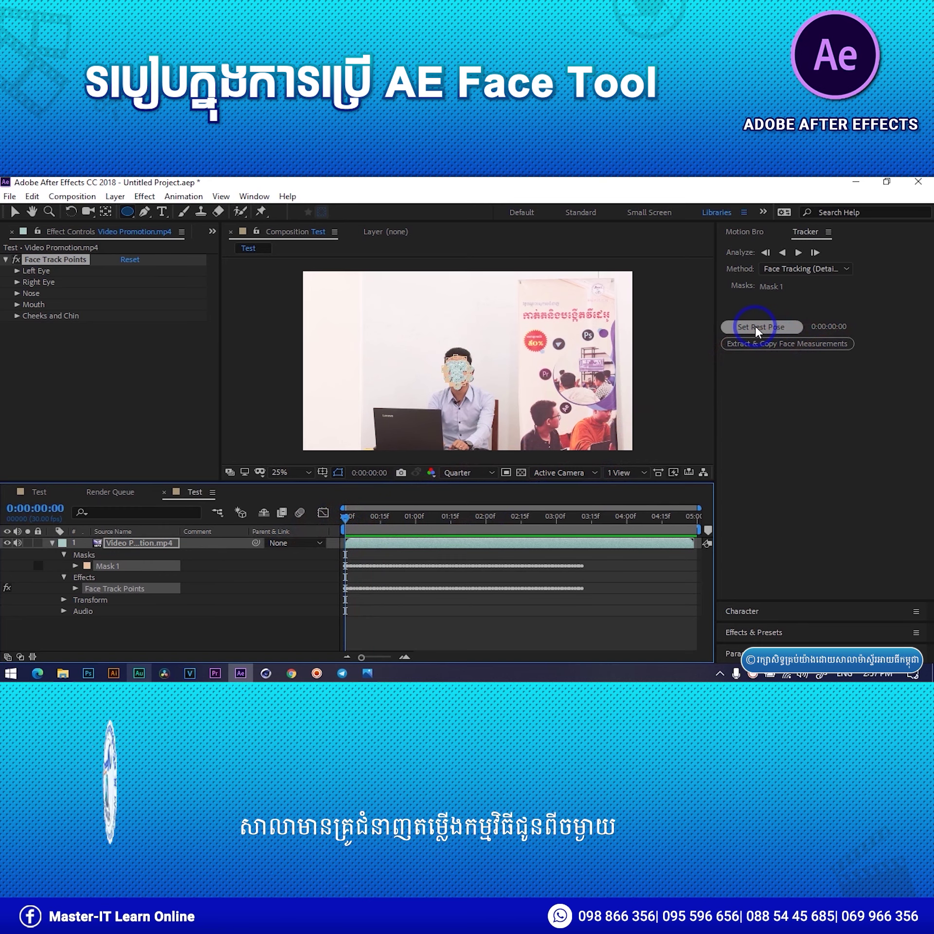
# - Set the rest pose at frame 0 and extract the Face Measurements effect from the tracking data
pyautogui.click(755, 327)
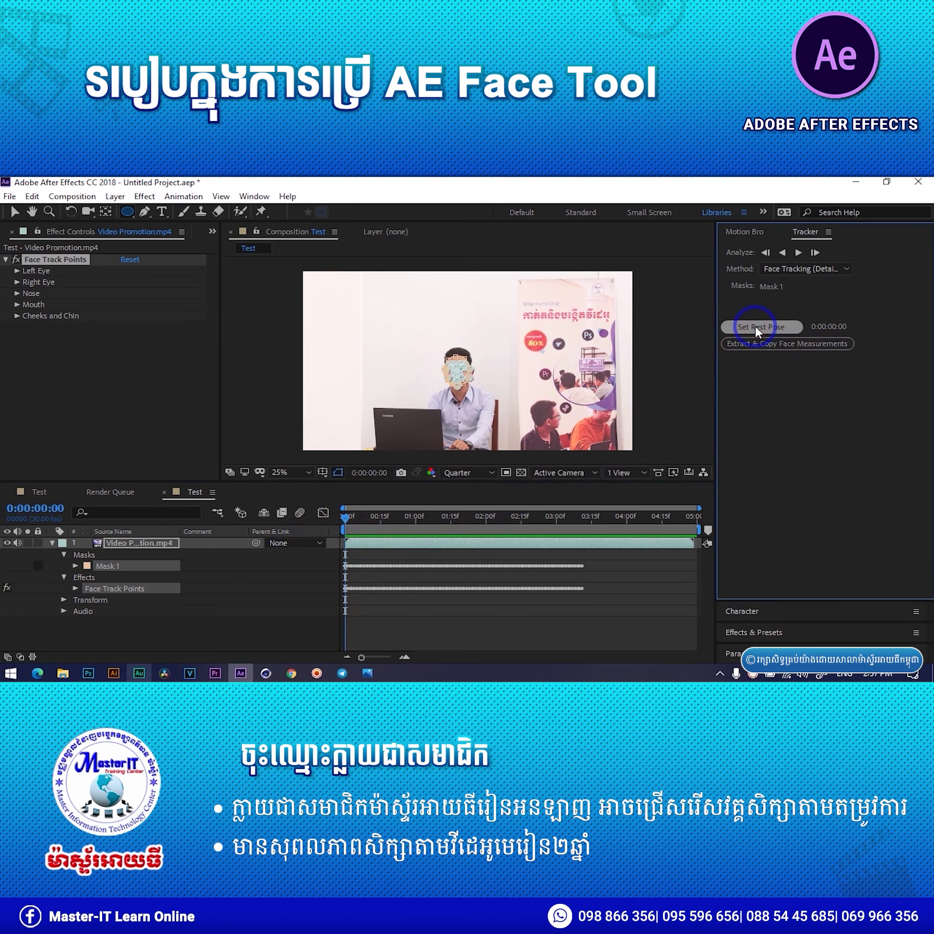
pyautogui.click(738, 347)
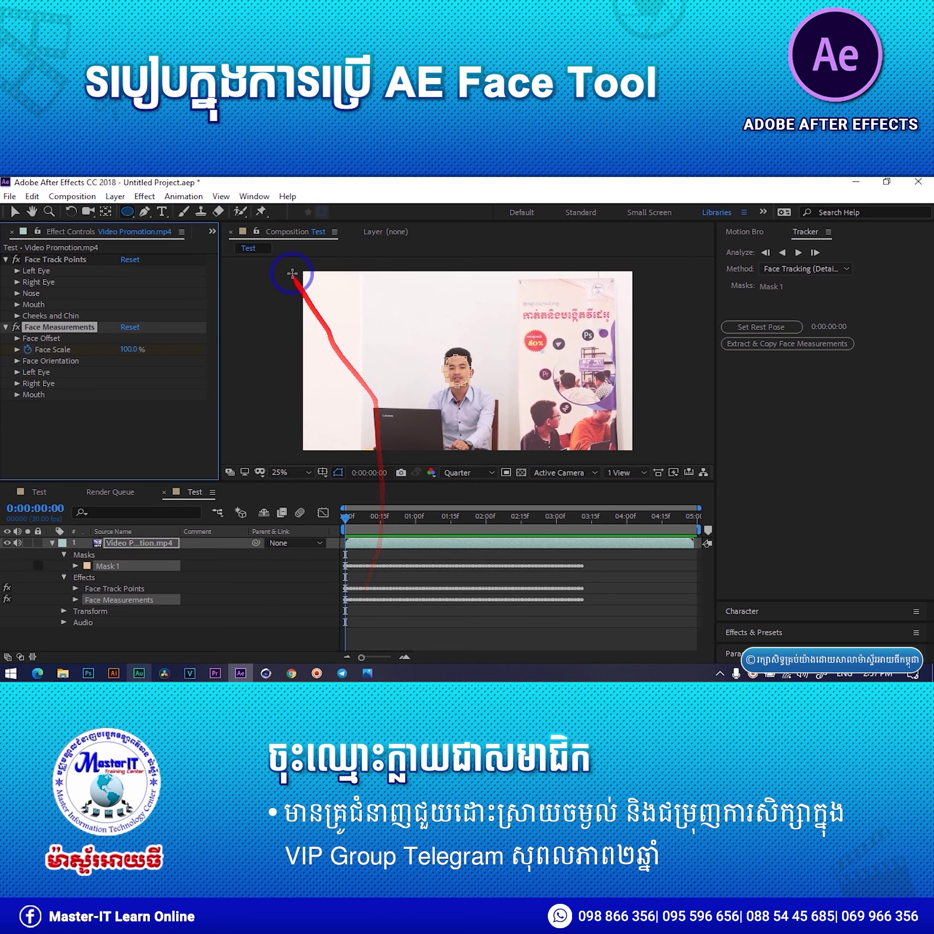
# - Open the Motion Bro panel and apply FTSP - Distortion Forehead - Big to the tracked video
pyautogui.click(253, 197)
pyautogui.moveTo(314, 260)
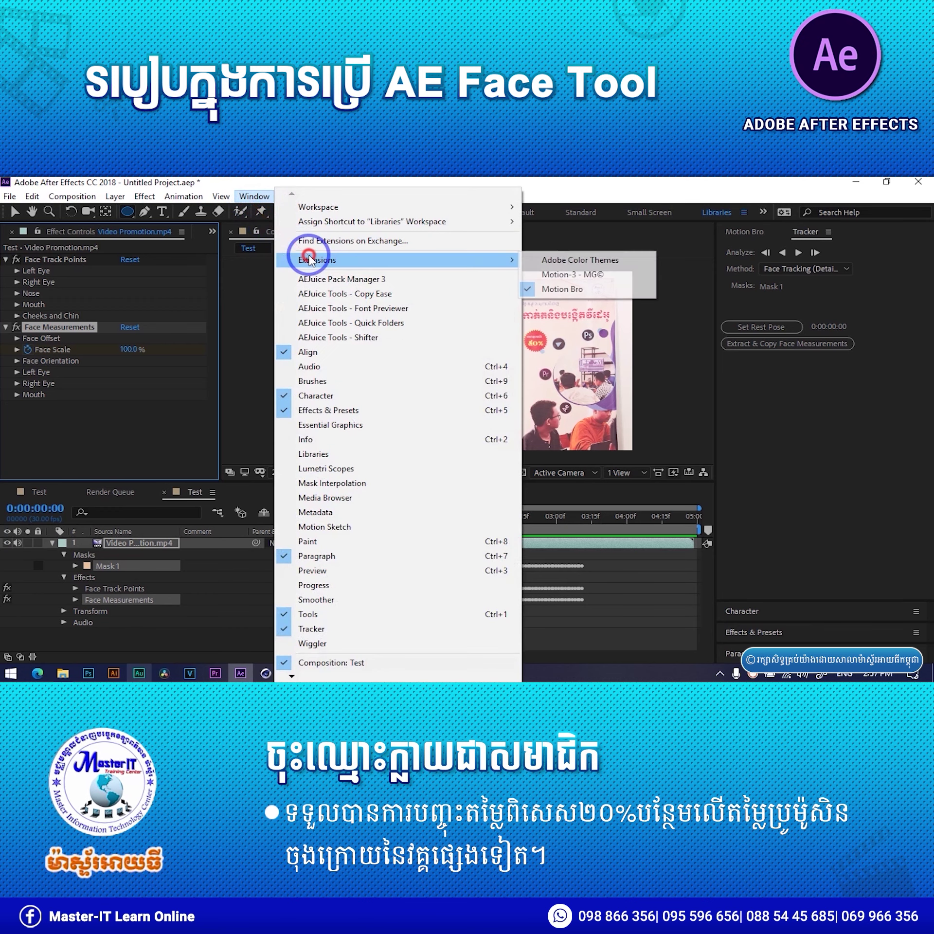
pyautogui.click(564, 289)
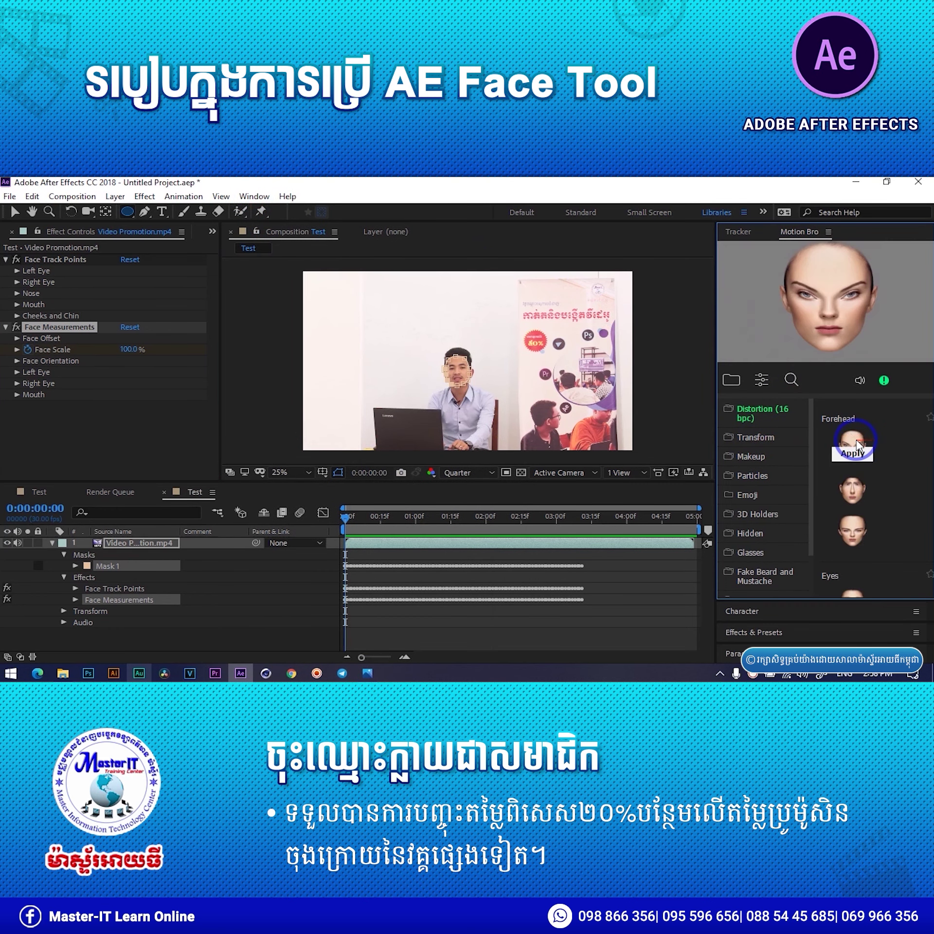
pyautogui.click(856, 456)
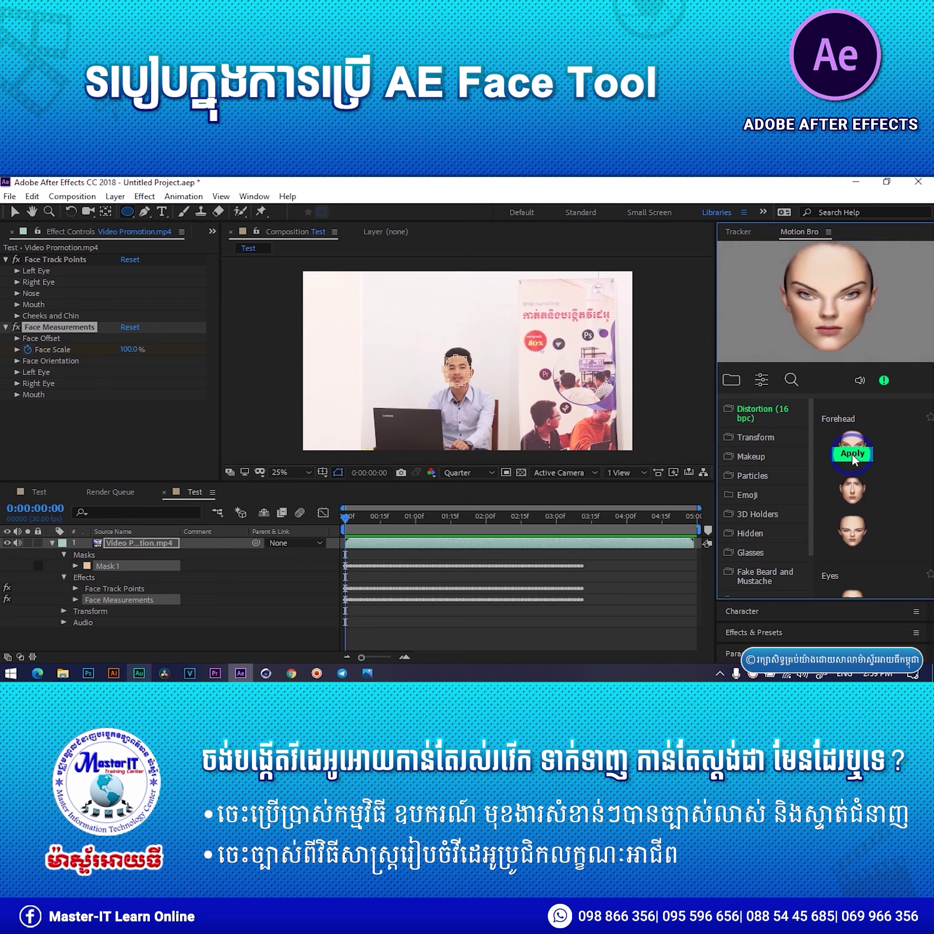
pyautogui.click(851, 453)
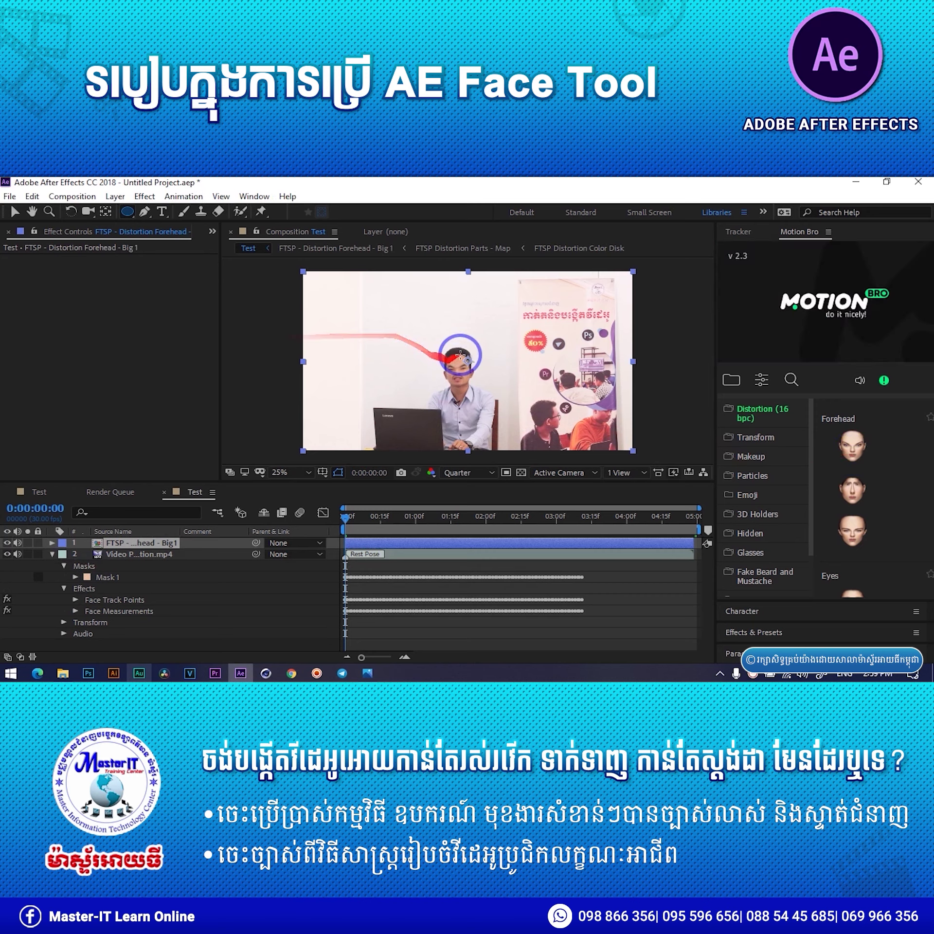
# - Inspect the forehead distortion pre-comp's Settings layer, then delete the preset layer from Test
pyautogui.doubleClick(125, 543)
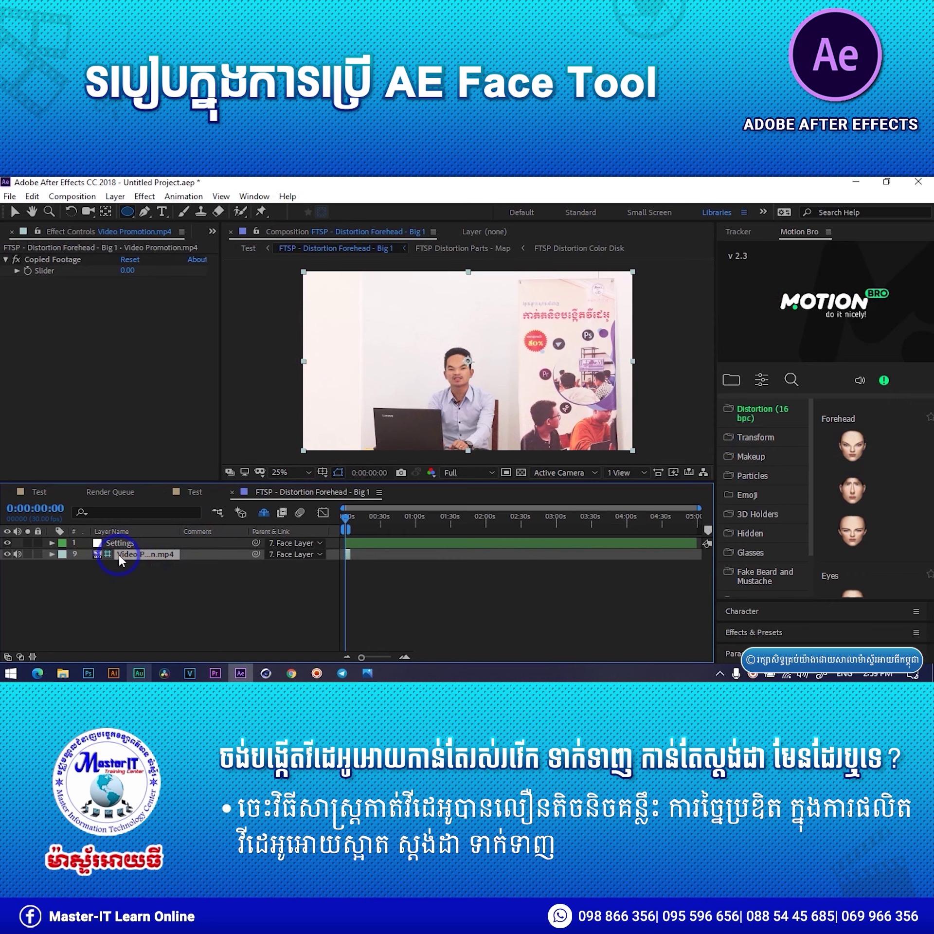
pyautogui.click(118, 540)
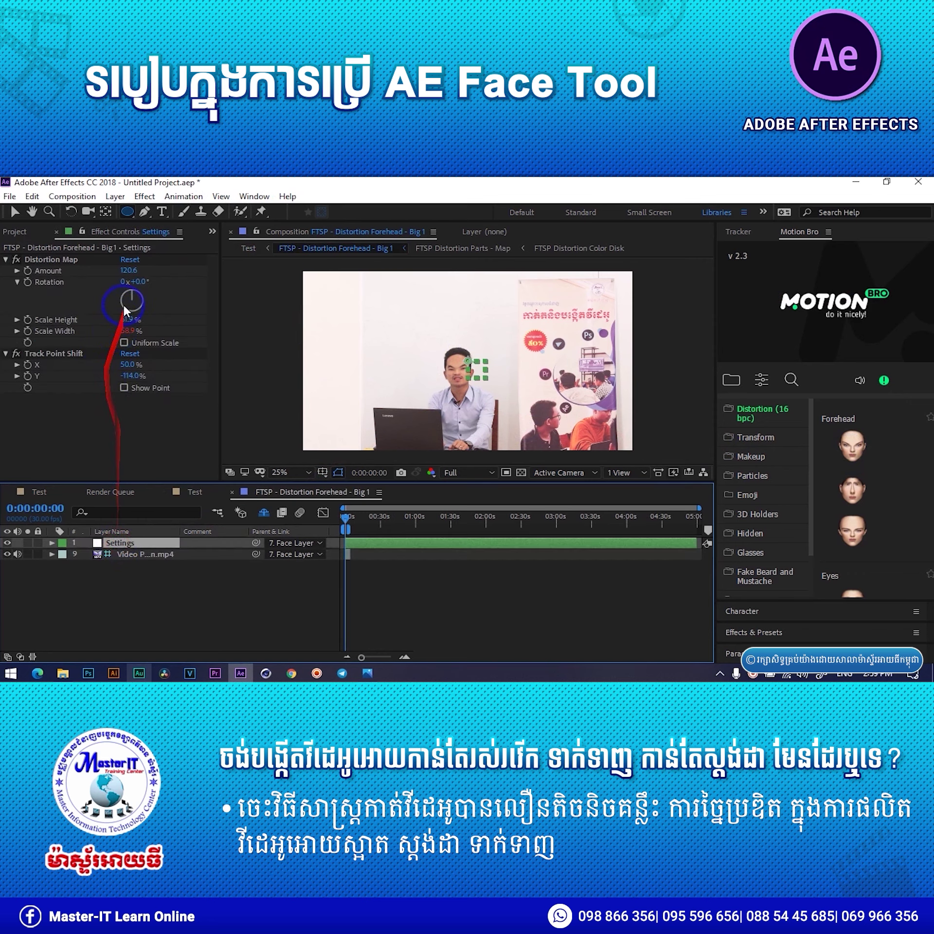
pyautogui.click(231, 492)
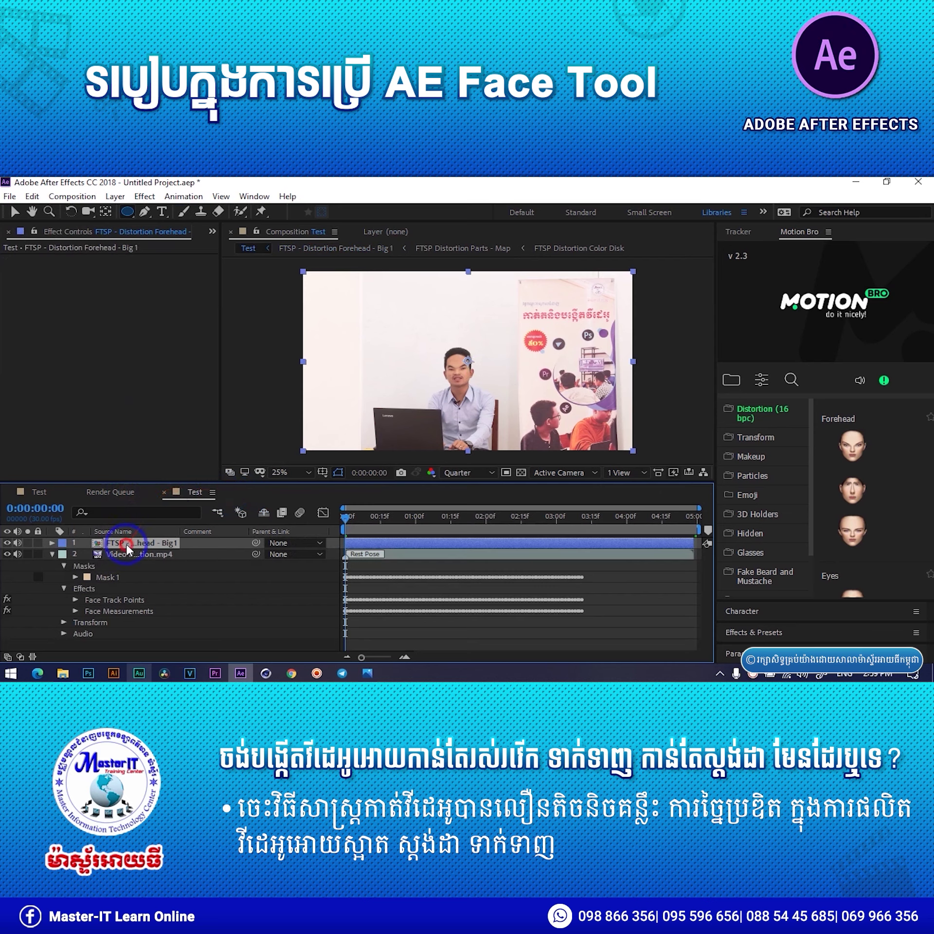
pyautogui.press('Delete')
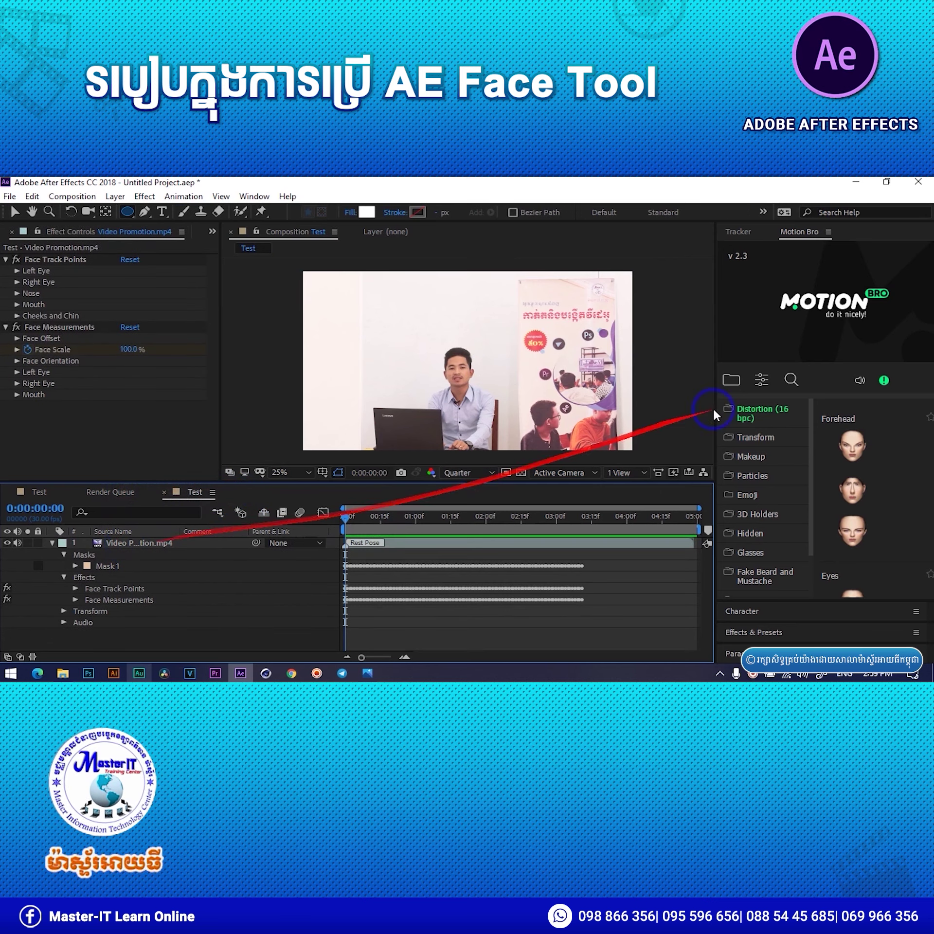
# - Browse the Makeup > Animal presets, then open Particles and try the first particle emoji preset
pyautogui.click(744, 453)
pyautogui.click(761, 474)
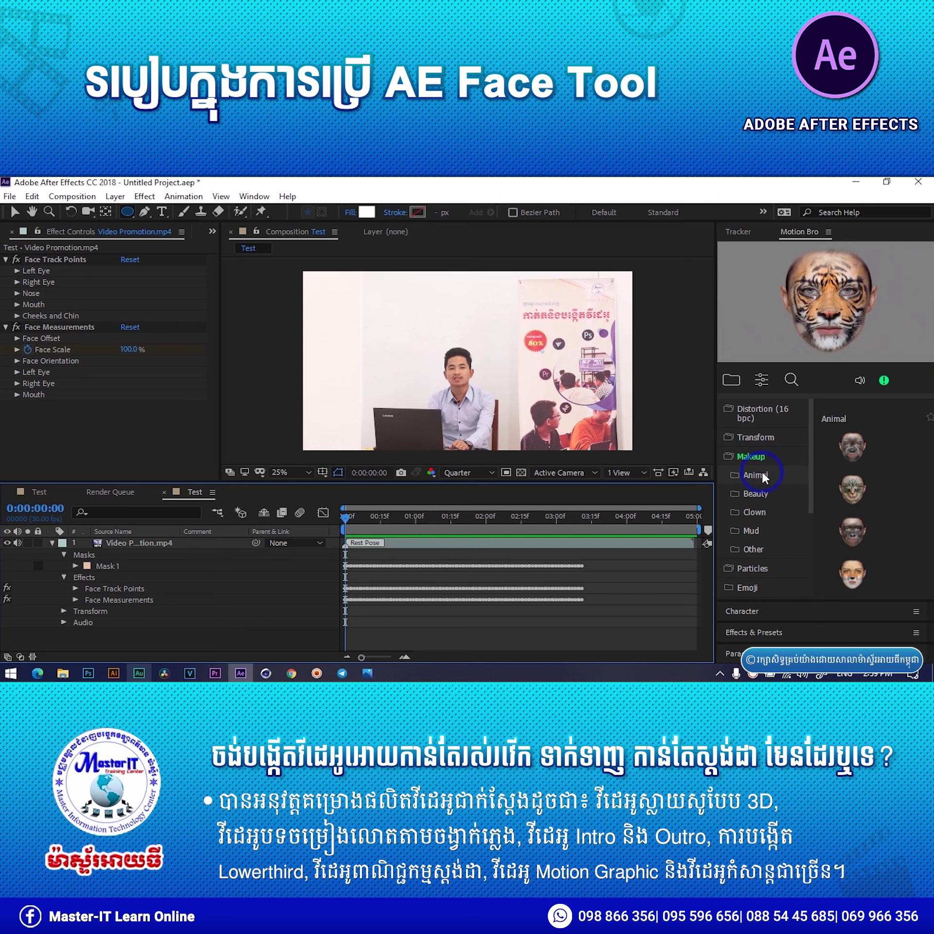
pyautogui.click(731, 447)
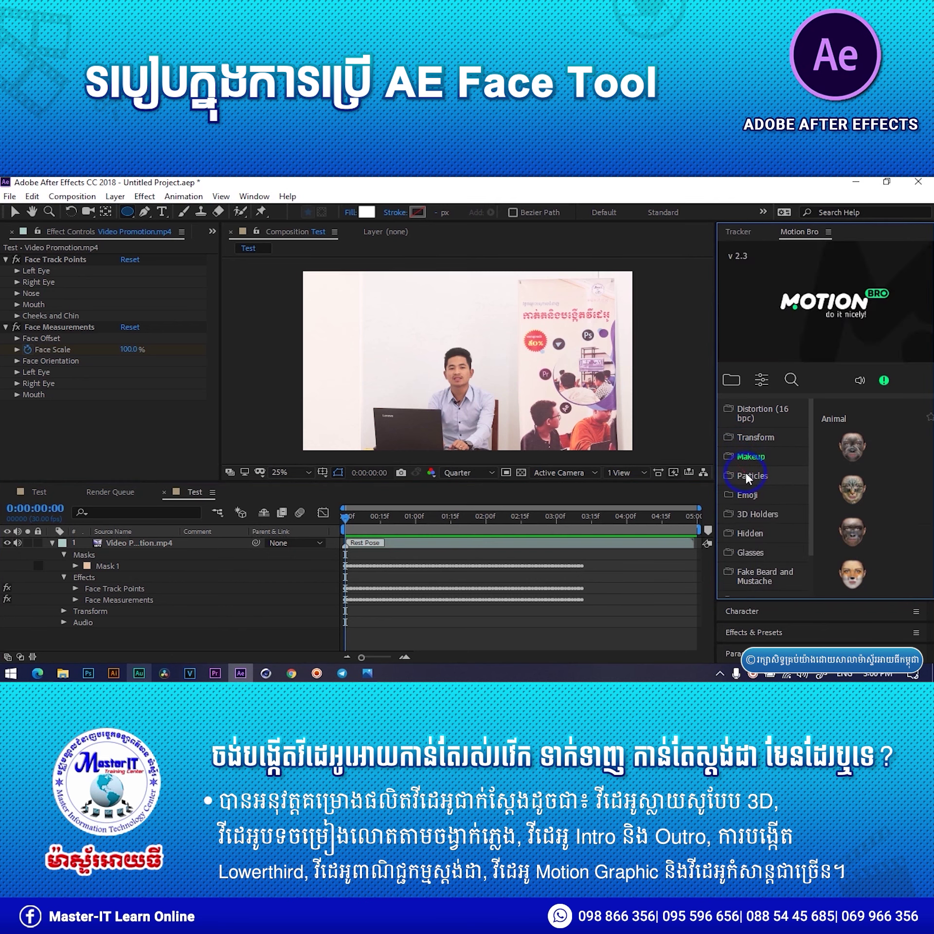
pyautogui.click(746, 473)
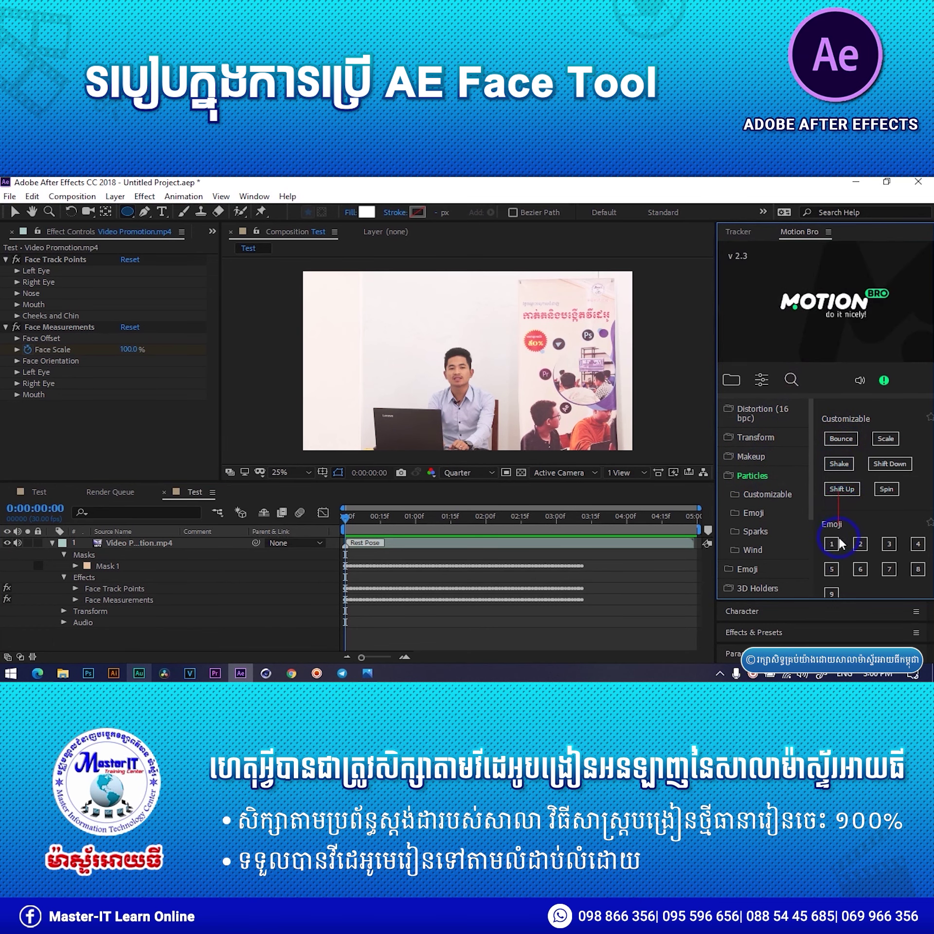
pyautogui.click(830, 544)
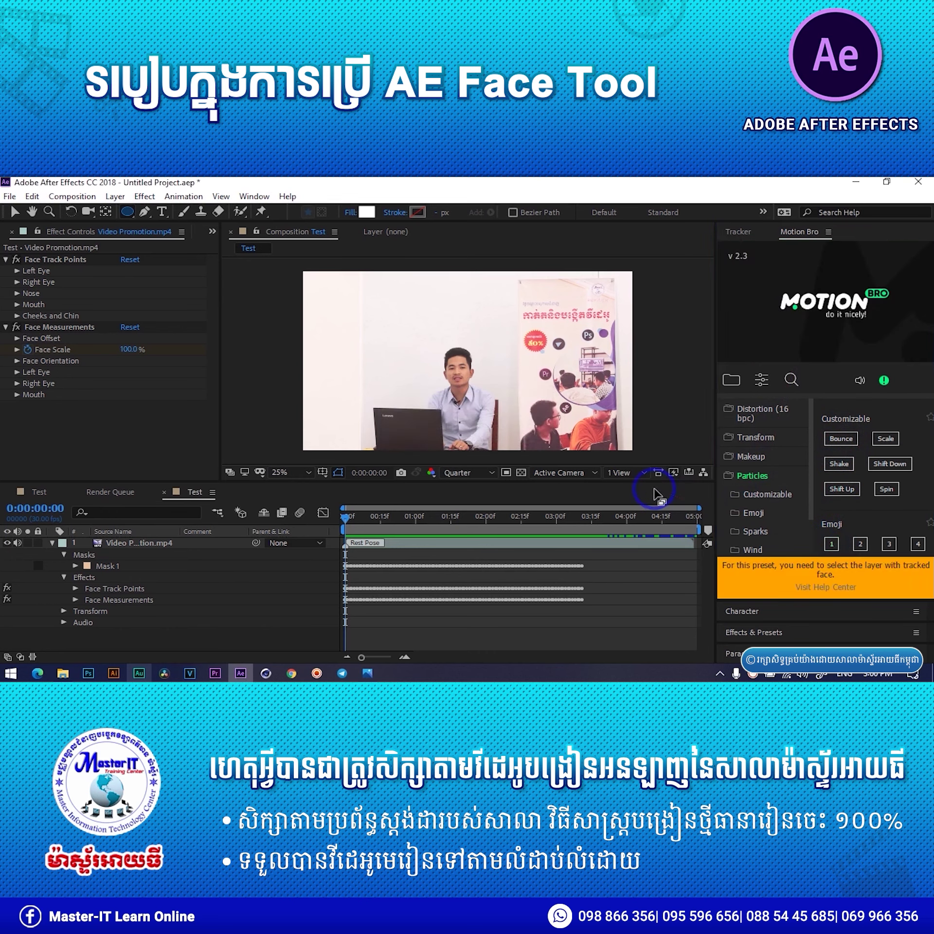
pyautogui.moveTo(275, 542); pyautogui.dragTo(797, 603)
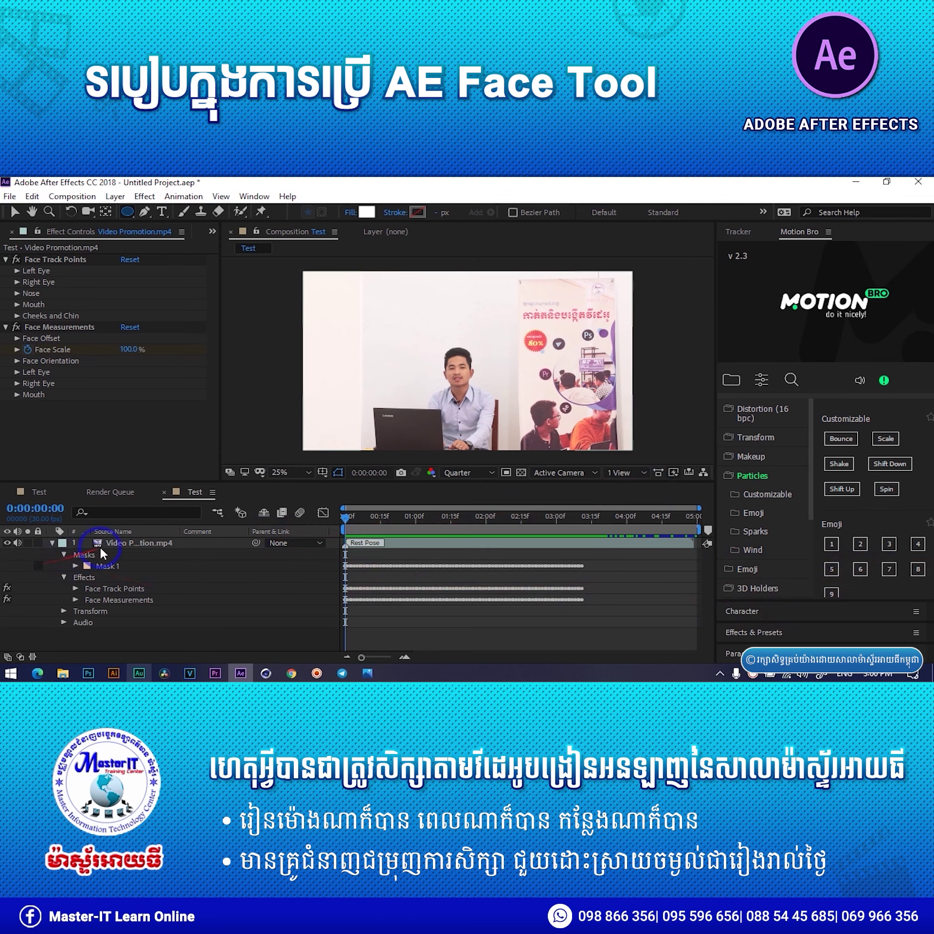
# - Apply the particle emoji preset to the tracked face, preview and delete it, then browse Emoji presets
pyautogui.click(118, 542)
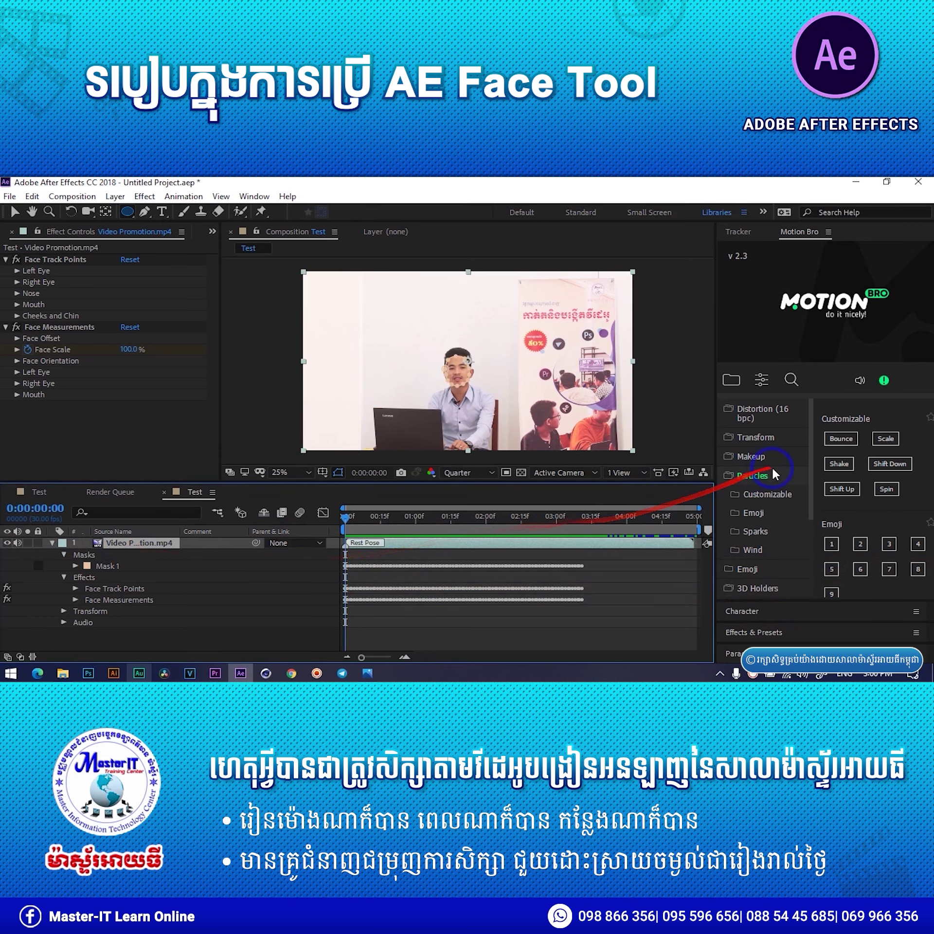
pyautogui.click(832, 544)
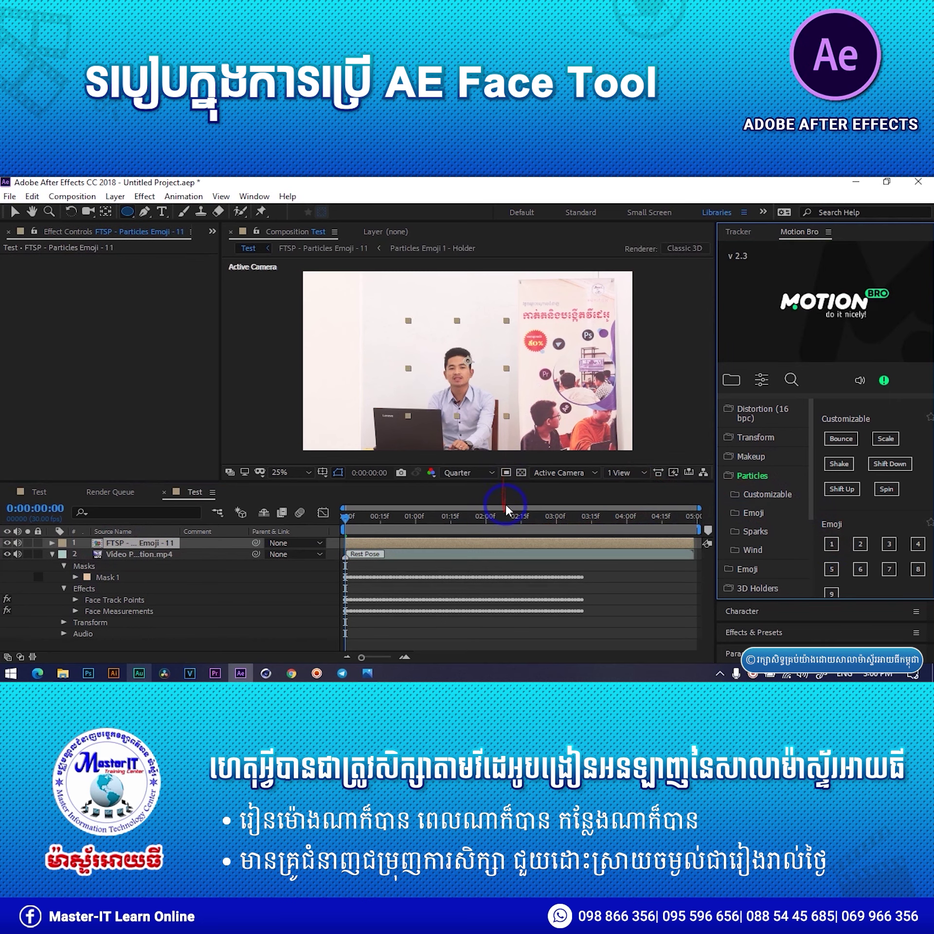
pyautogui.press('space')
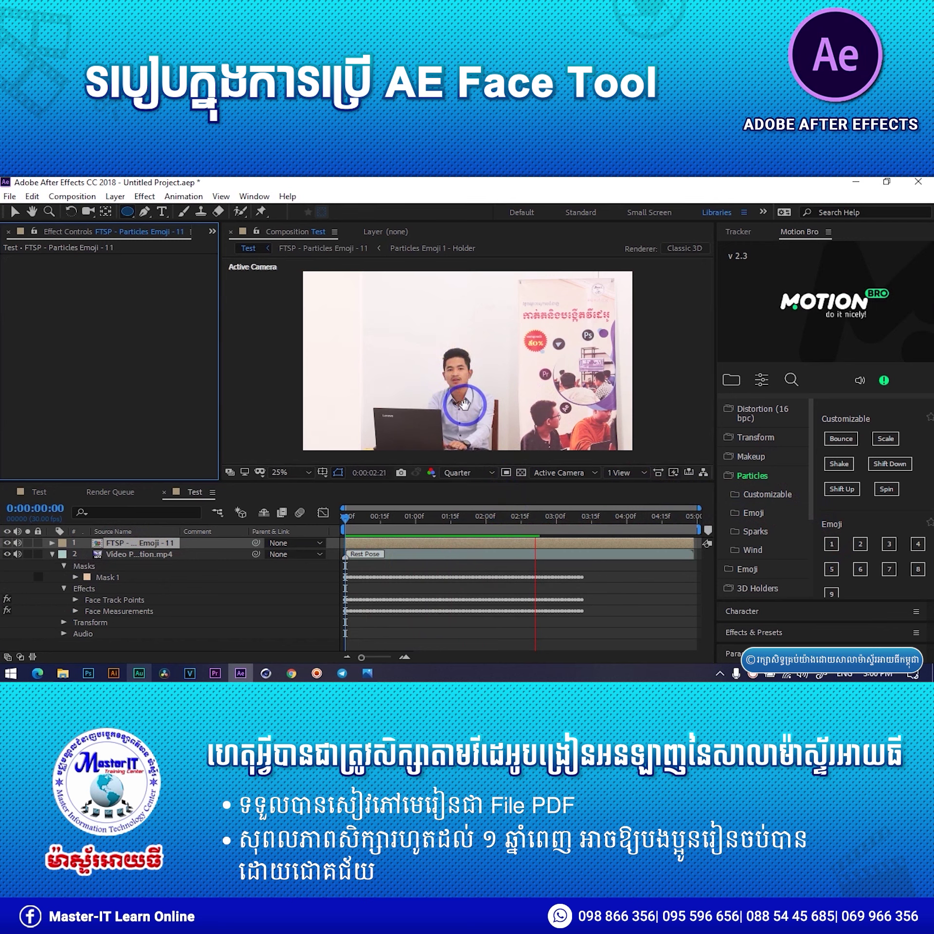
pyautogui.click(138, 543)
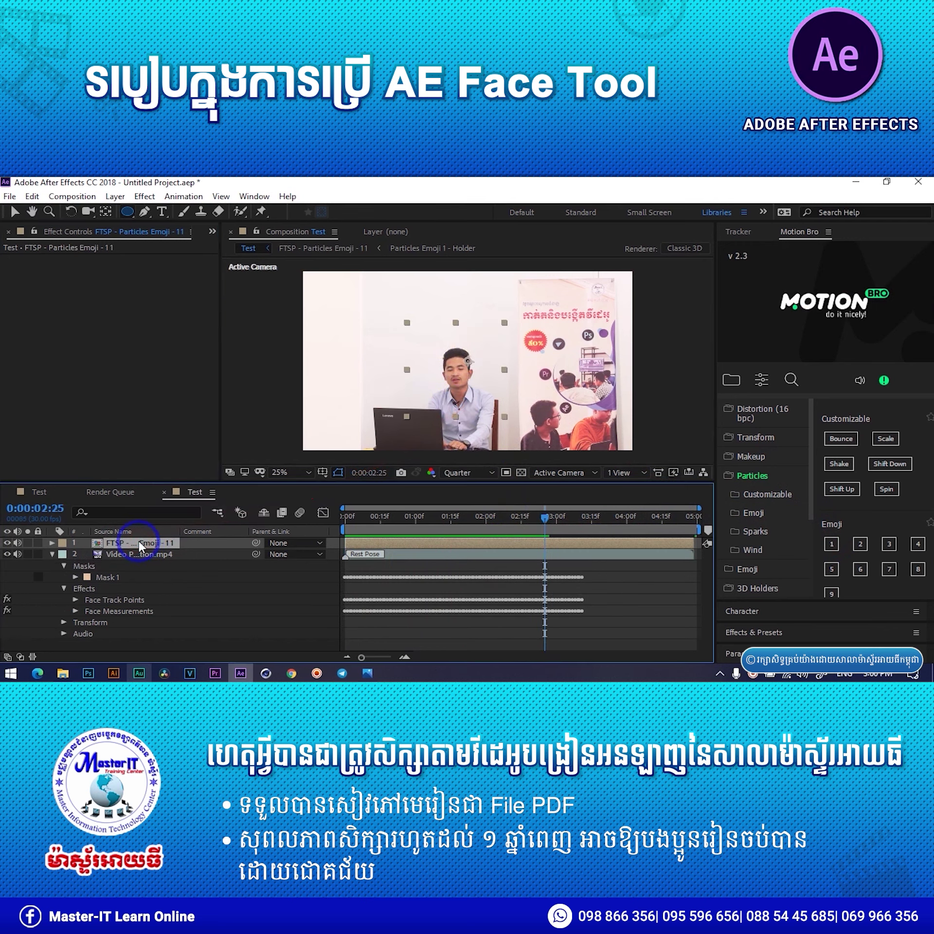
pyautogui.press('Delete')
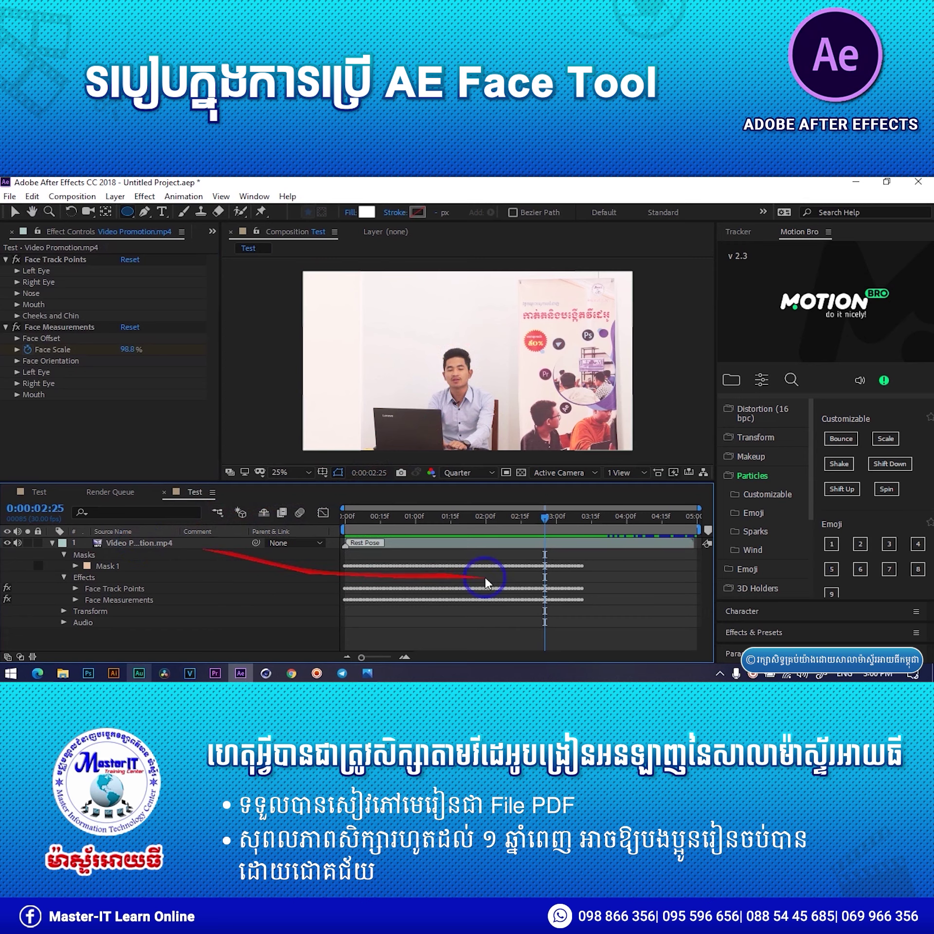
pyautogui.click(775, 500)
pyautogui.click(851, 522)
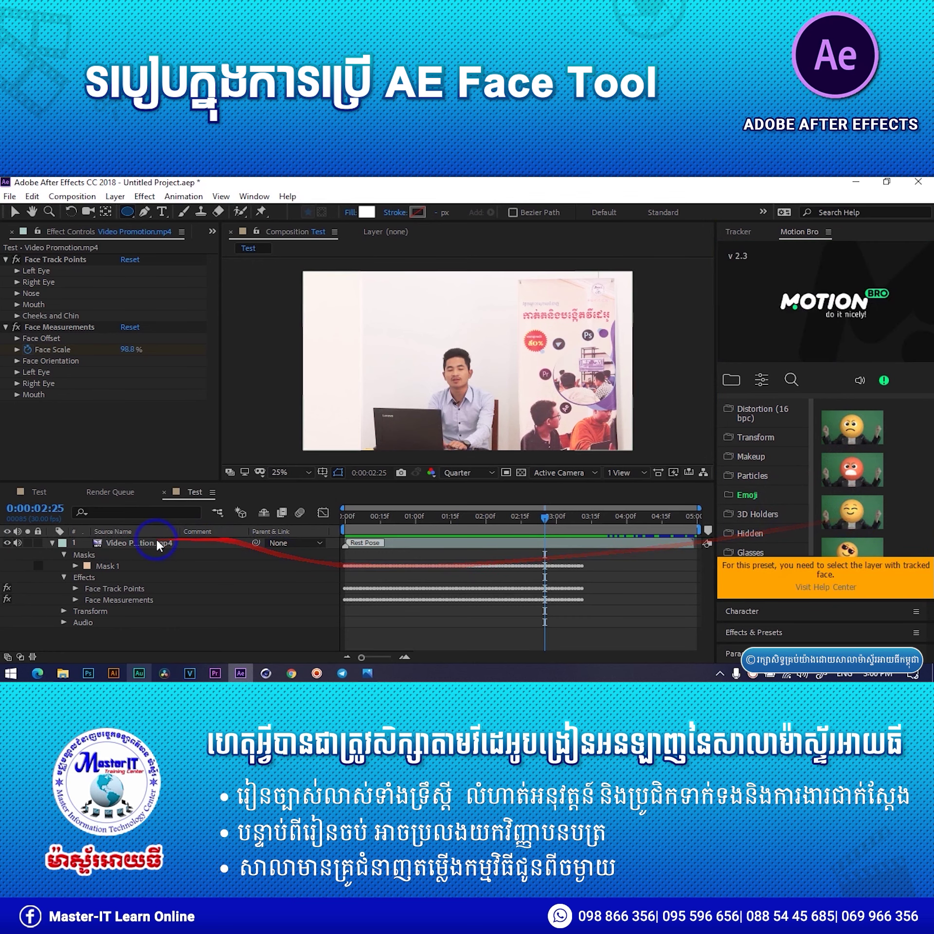
# - Apply the Big Smile emoji preset to the tracked face from the comp start and preview it
pyautogui.click(142, 543)
pyautogui.click(346, 516)
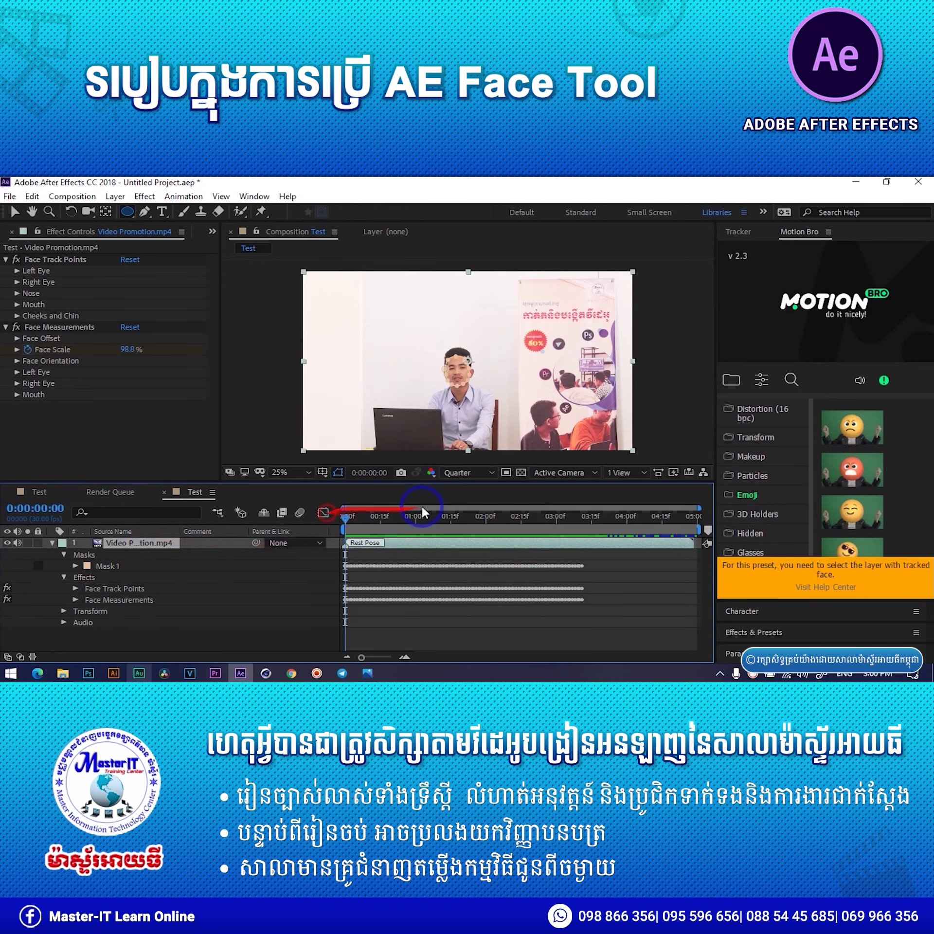
pyautogui.click(857, 519)
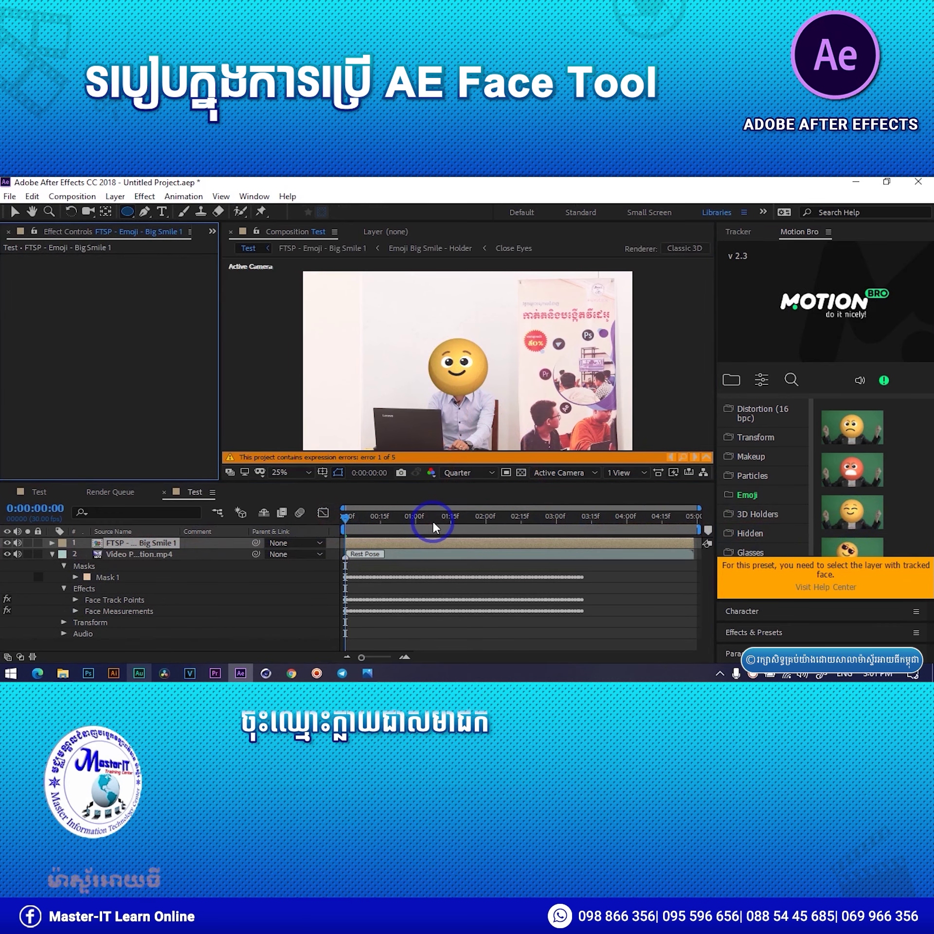
pyautogui.press('space')
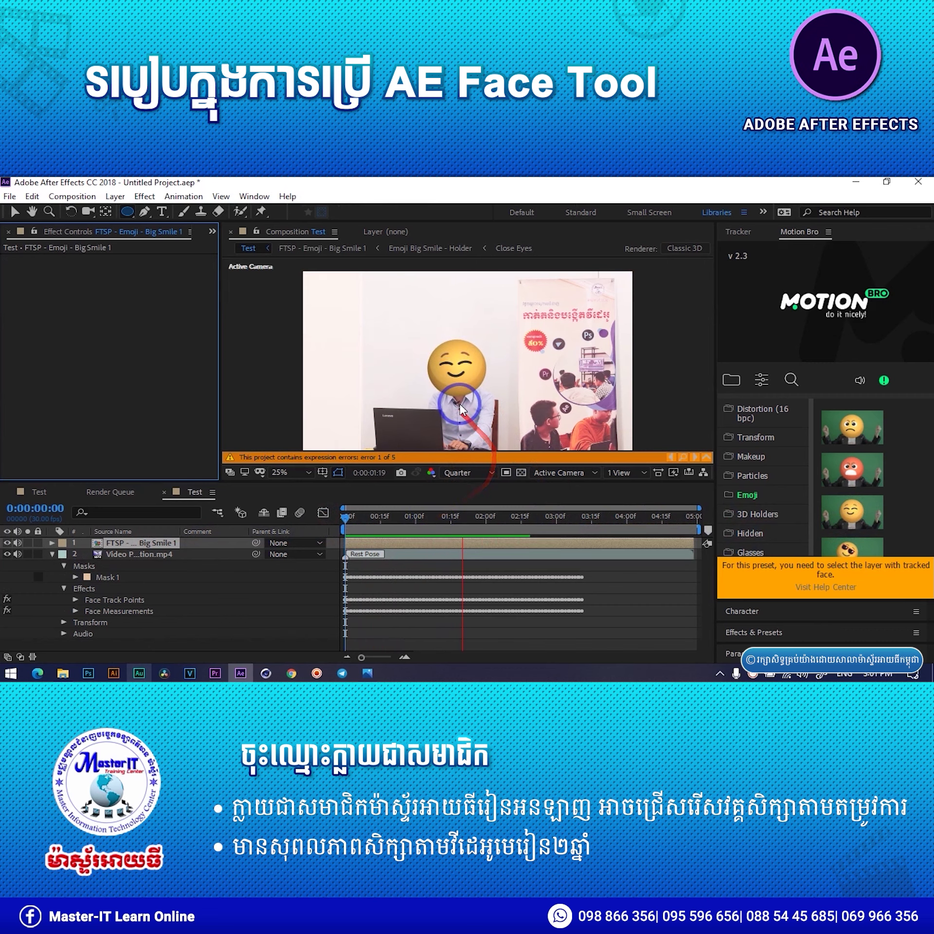
pyautogui.click(493, 439)
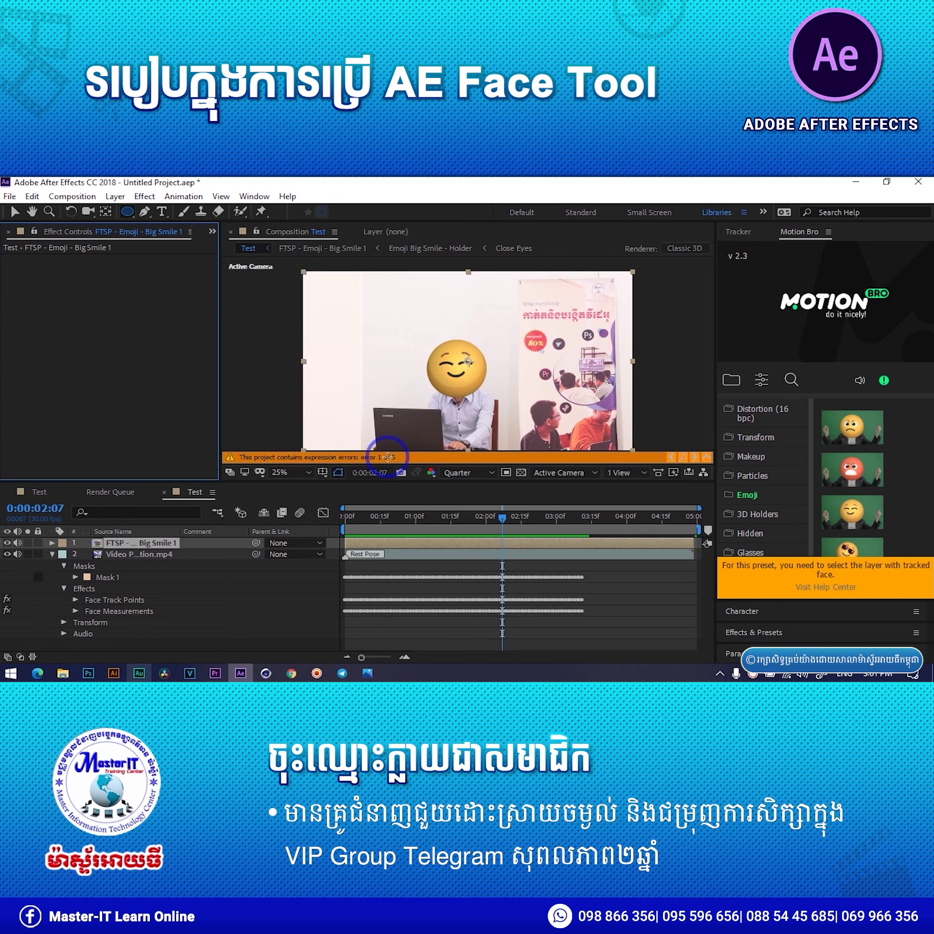
pyautogui.click(141, 545)
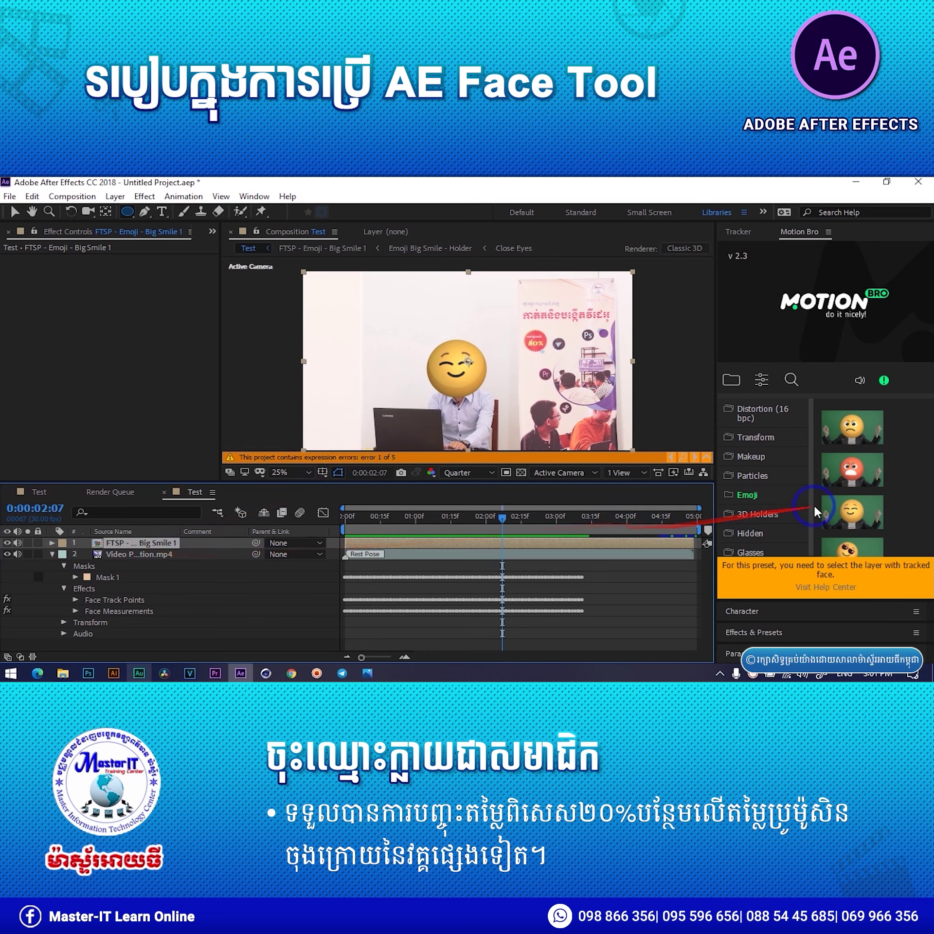
# - Browse the 3D Holders > Screen presets and try the Sphere 1 preset
pyautogui.click(757, 514)
pyautogui.click(755, 531)
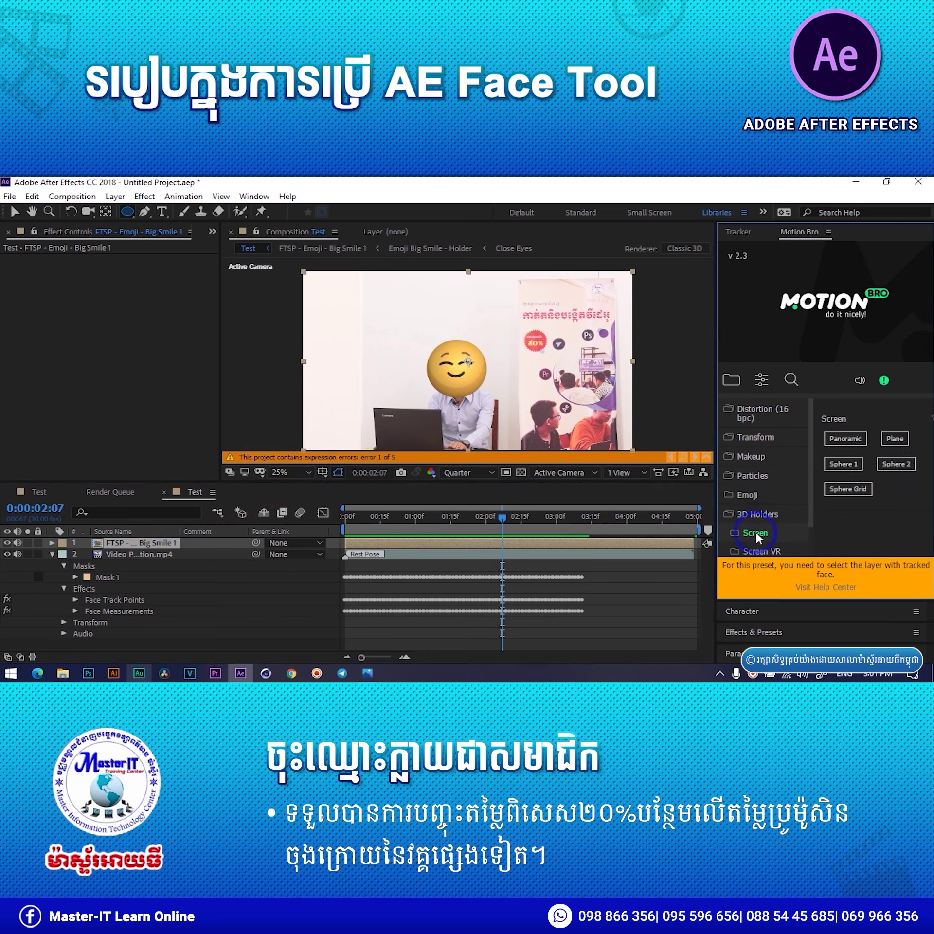
pyautogui.scroll(-3, 765, 529)
pyautogui.click(847, 465)
# - Apply the Glasses Thin - Aviator preset to the tracked video layer
pyautogui.click(122, 553)
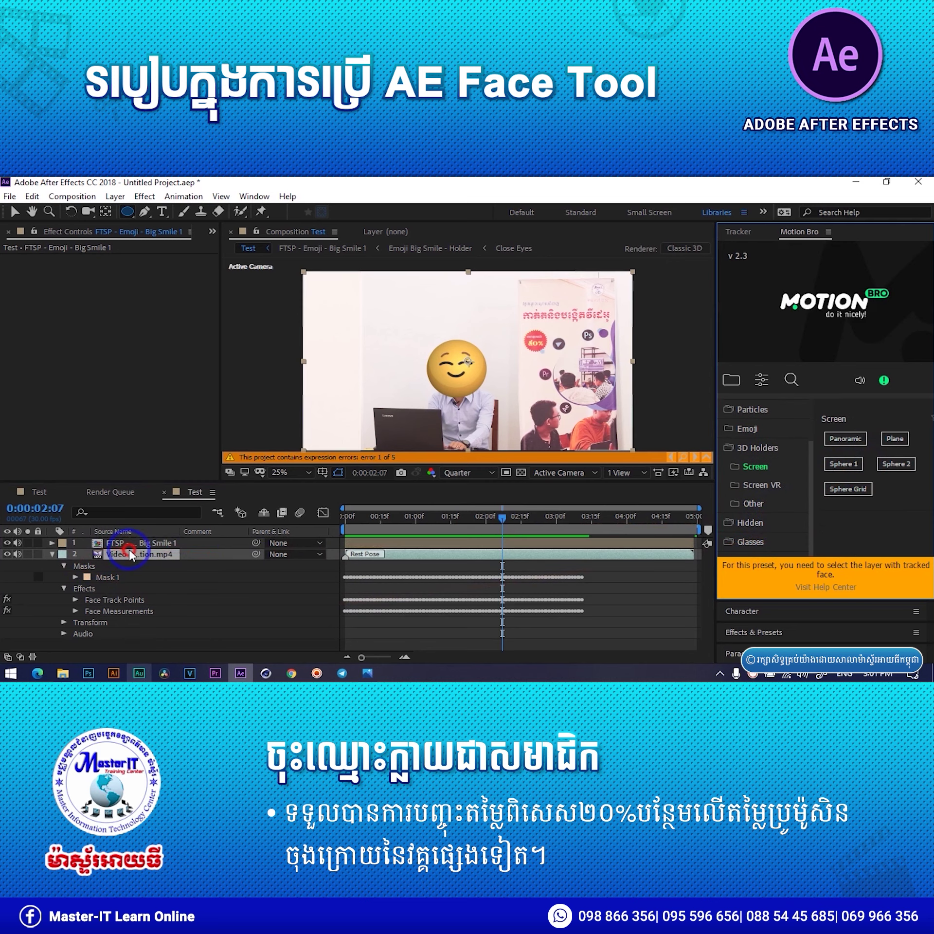
pyautogui.click(745, 540)
pyautogui.moveTo(833, 501)
pyautogui.click(854, 455)
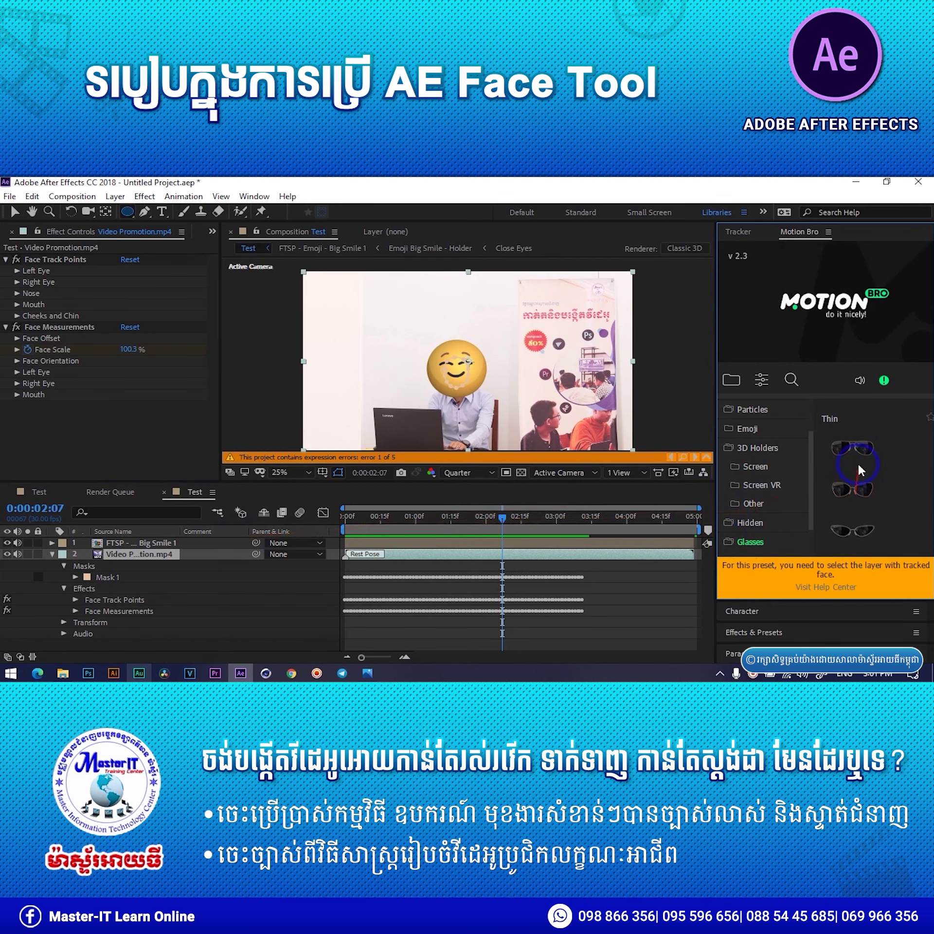
pyautogui.click(853, 453)
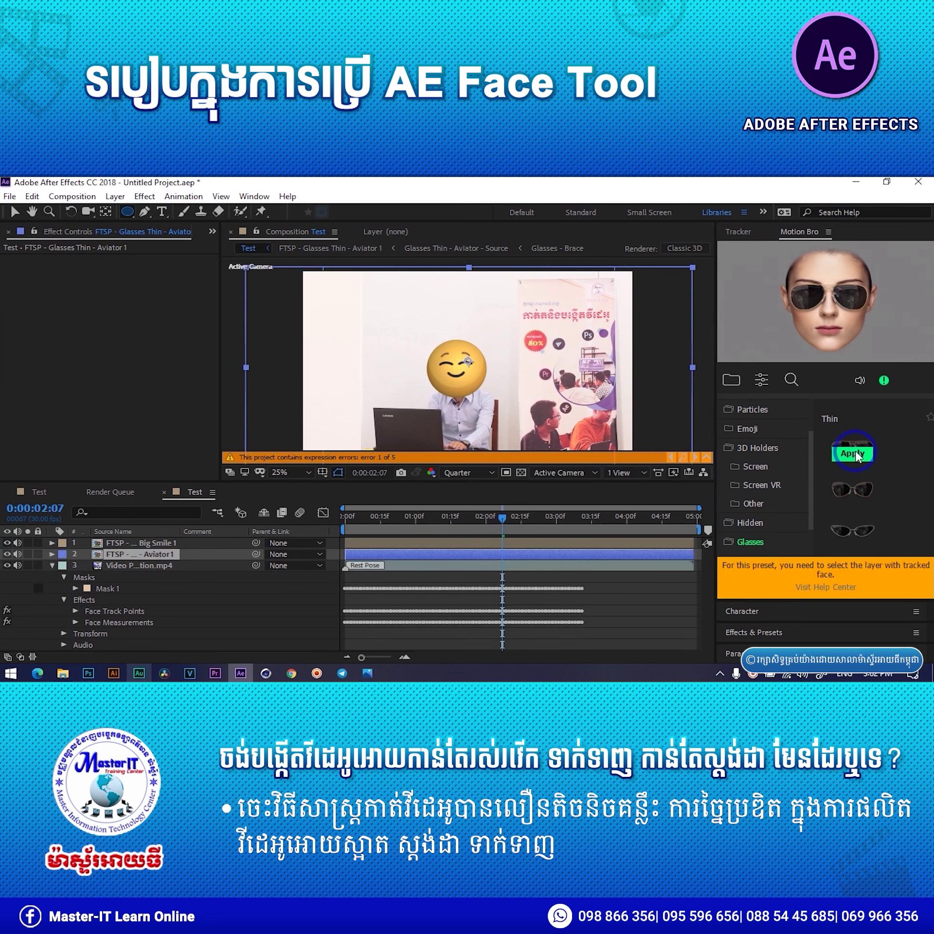
# - Hide the Big Smile emoji layer so only the aviator sunglasses remain on the face
pyautogui.click(121, 545)
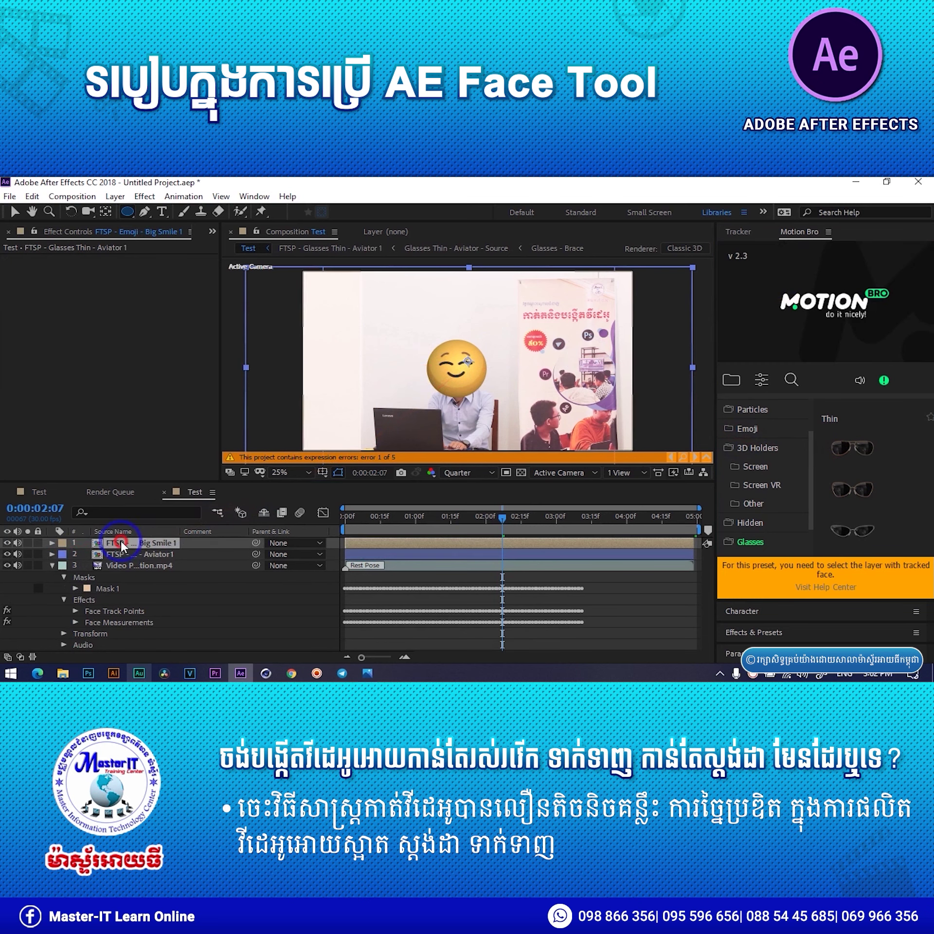
pyautogui.click(7, 542)
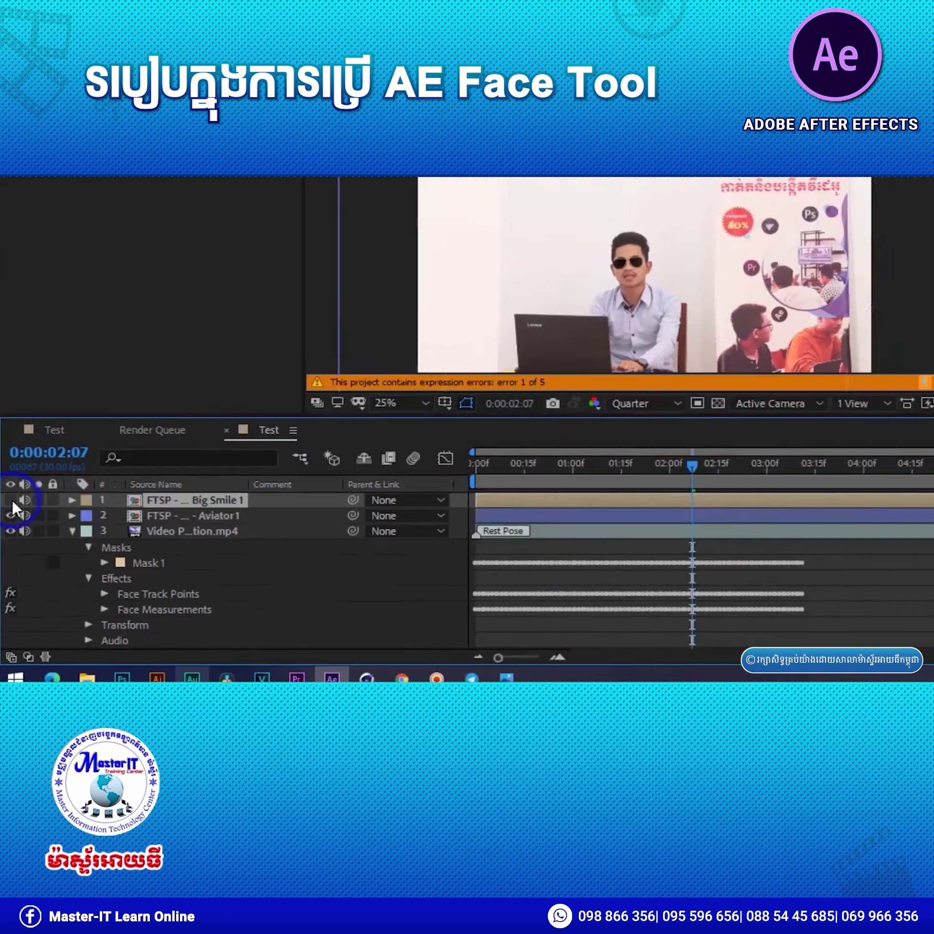
pyautogui.scroll(1, 470, 419)
pyautogui.scroll(1, 468, 412)
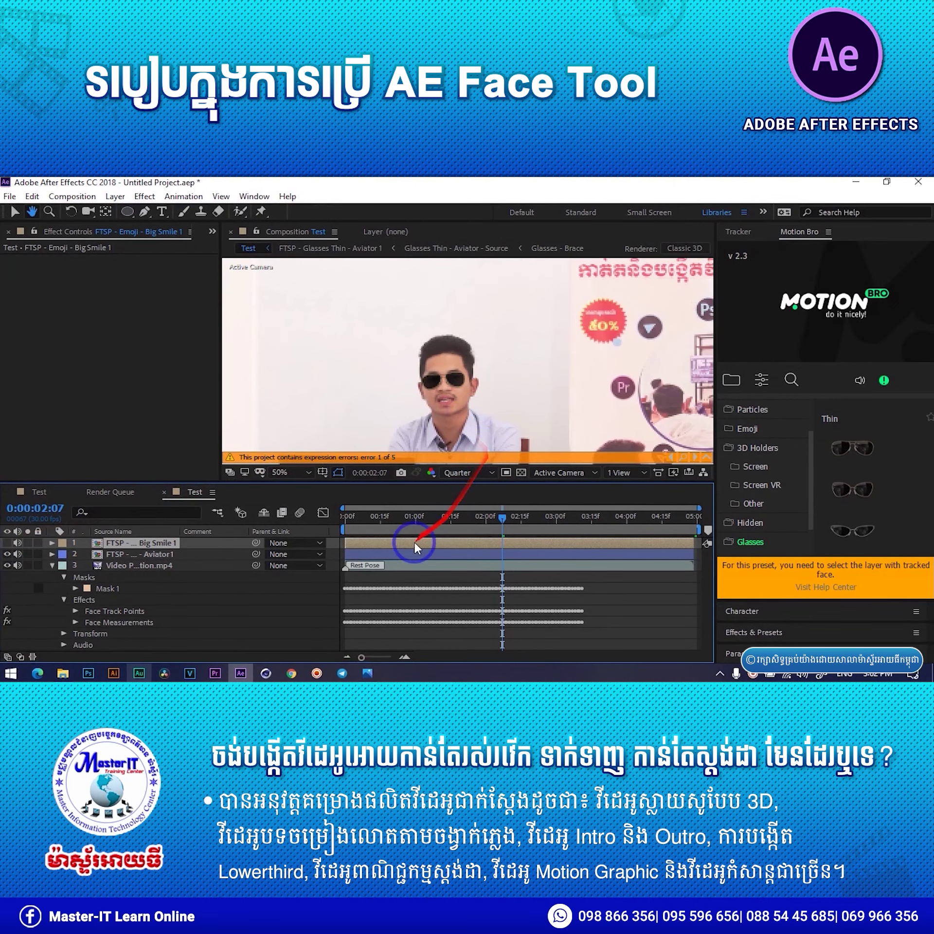
# - Preview the comp from the start, stop near 3 seconds, and scroll the Motion Bro glasses thumbnails
pyautogui.press('space')
pyautogui.click(360, 518)
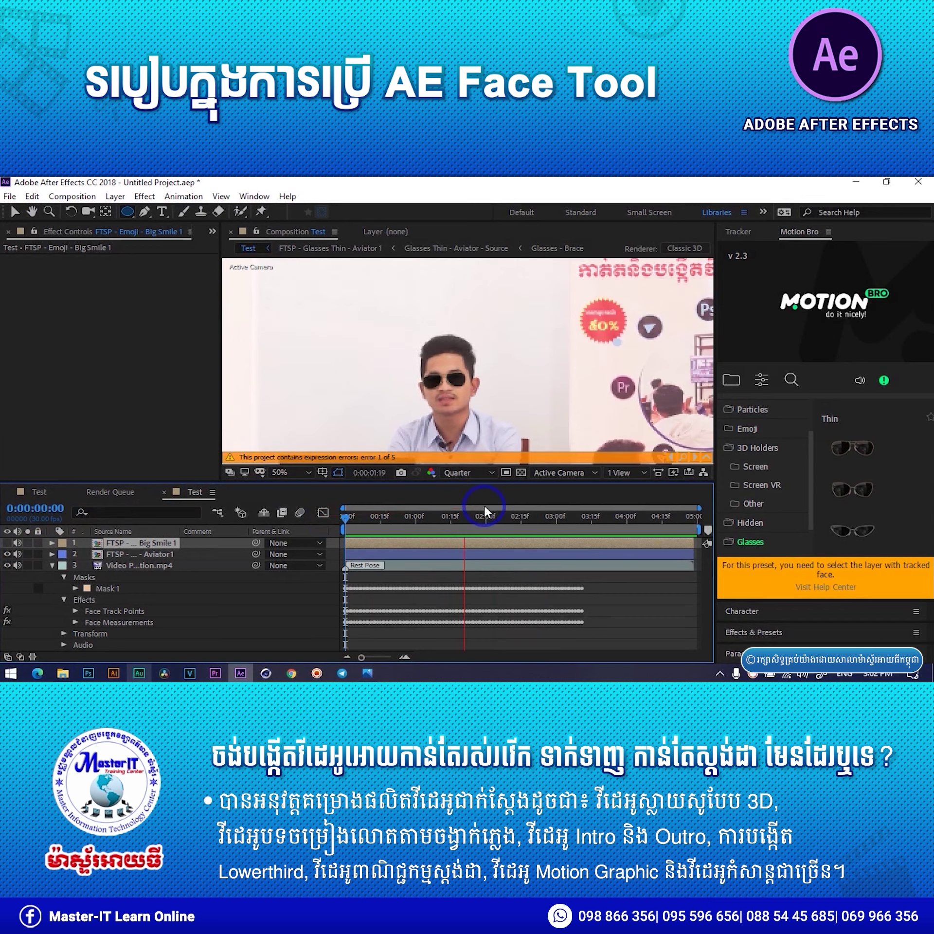
pyautogui.press(',')
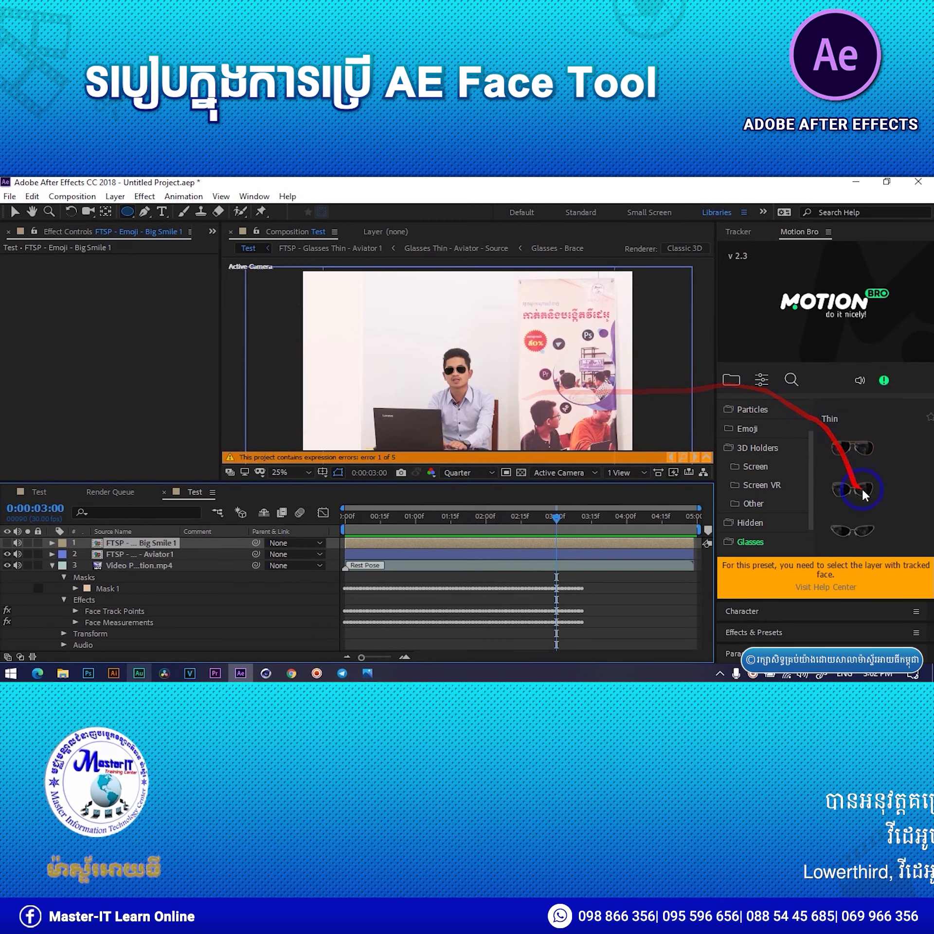
pyautogui.scroll(-3, 854, 485)
pyautogui.moveTo(865, 486)
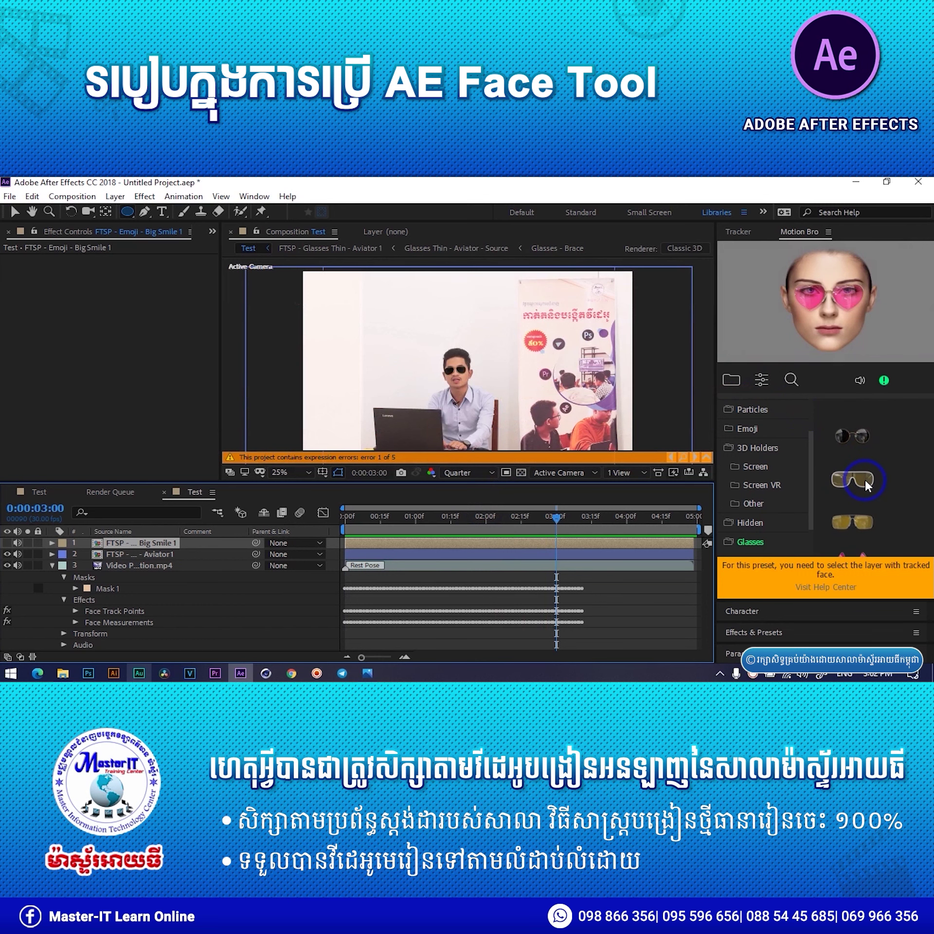
pyautogui.scroll(-1, 865, 479)
# - Apply the square Thin glasses preset to the face, then dismiss the Cached Preview error
pyautogui.click(853, 462)
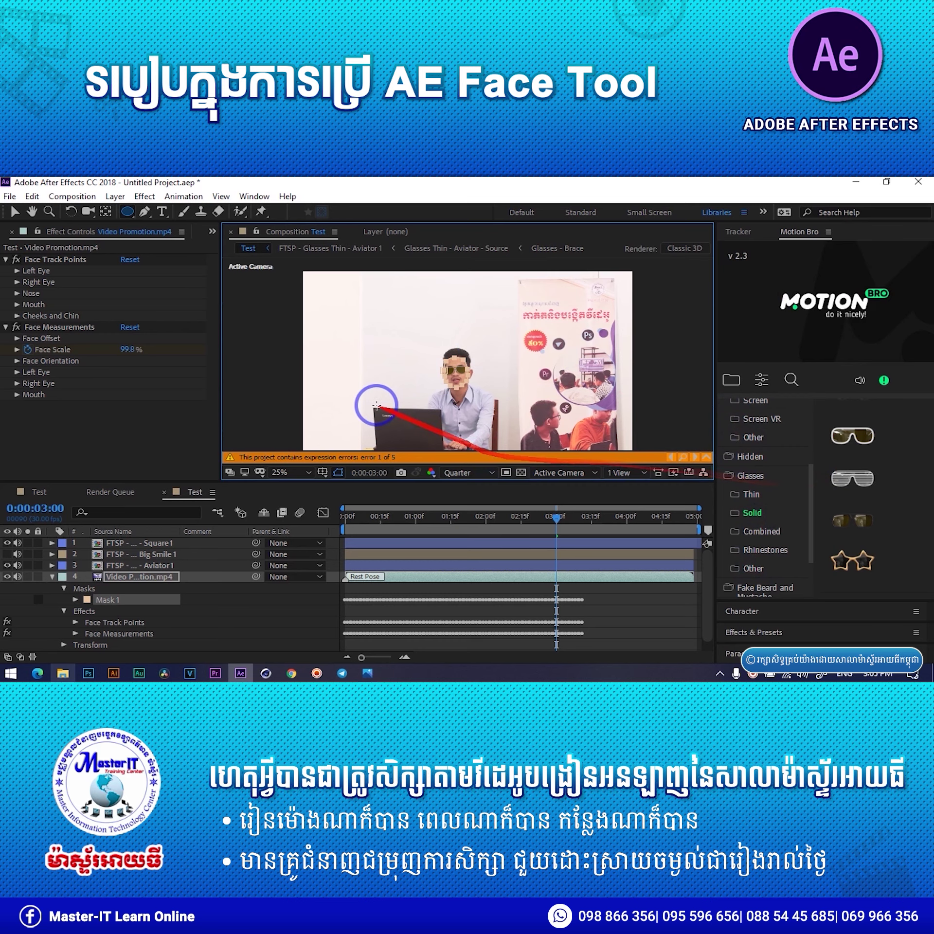
pyautogui.press('space')
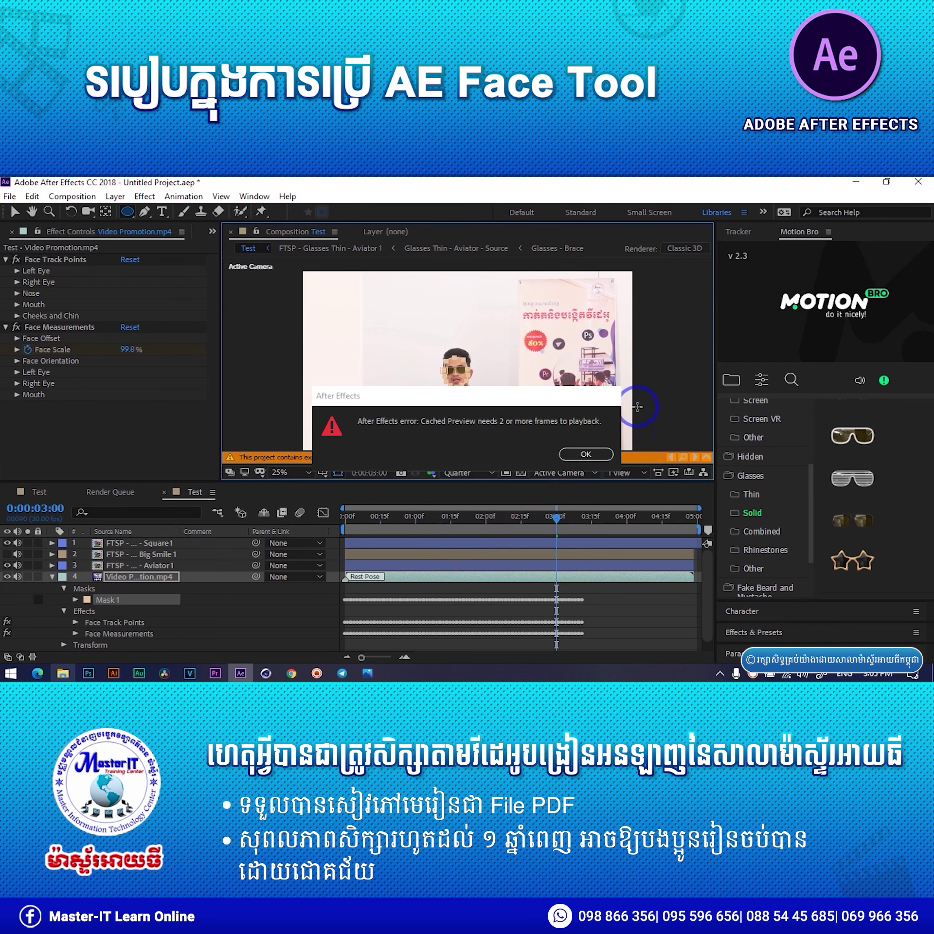
pyautogui.press('Return')
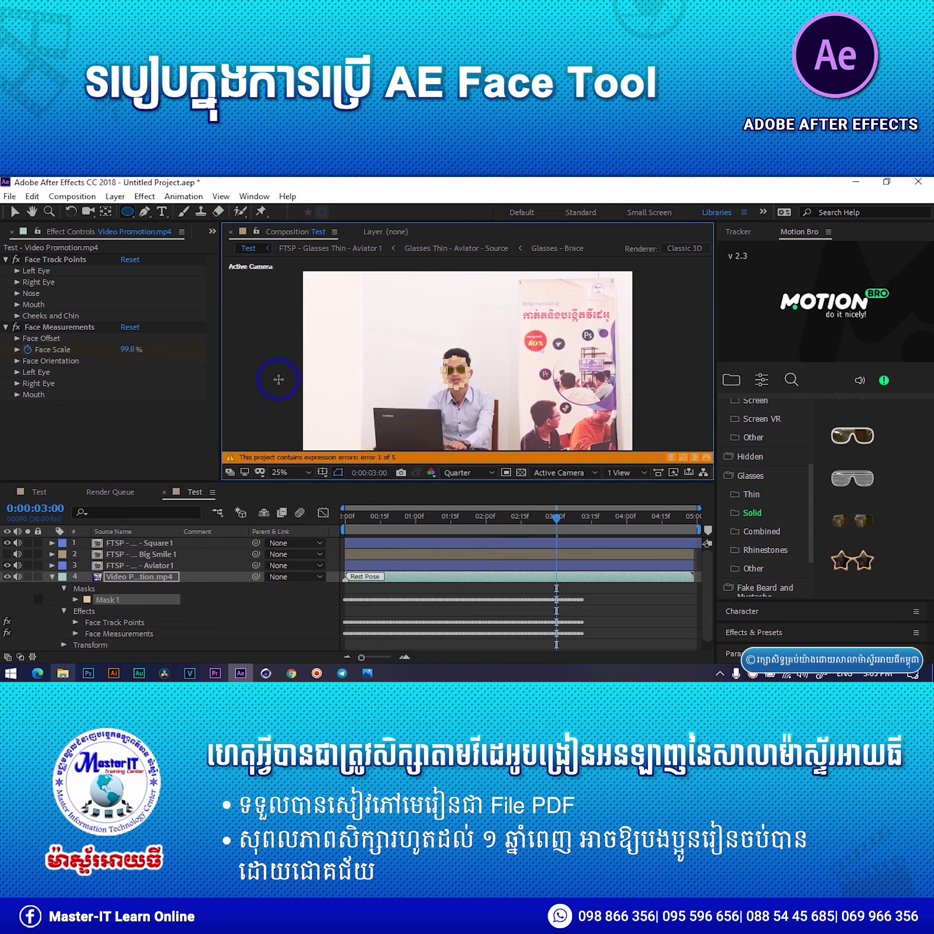
# - Empty the disk cache and clean the media cache database, then return to 0:00:00:21
pyautogui.click(32, 196)
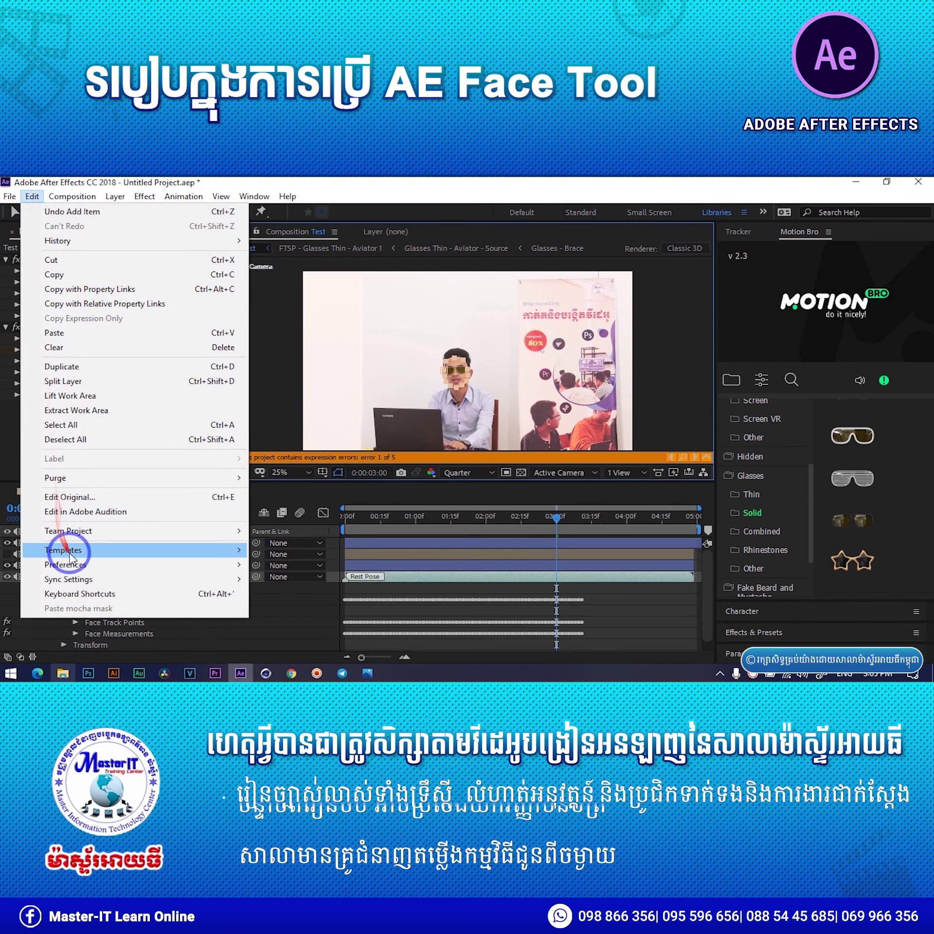
pyautogui.moveTo(69, 564)
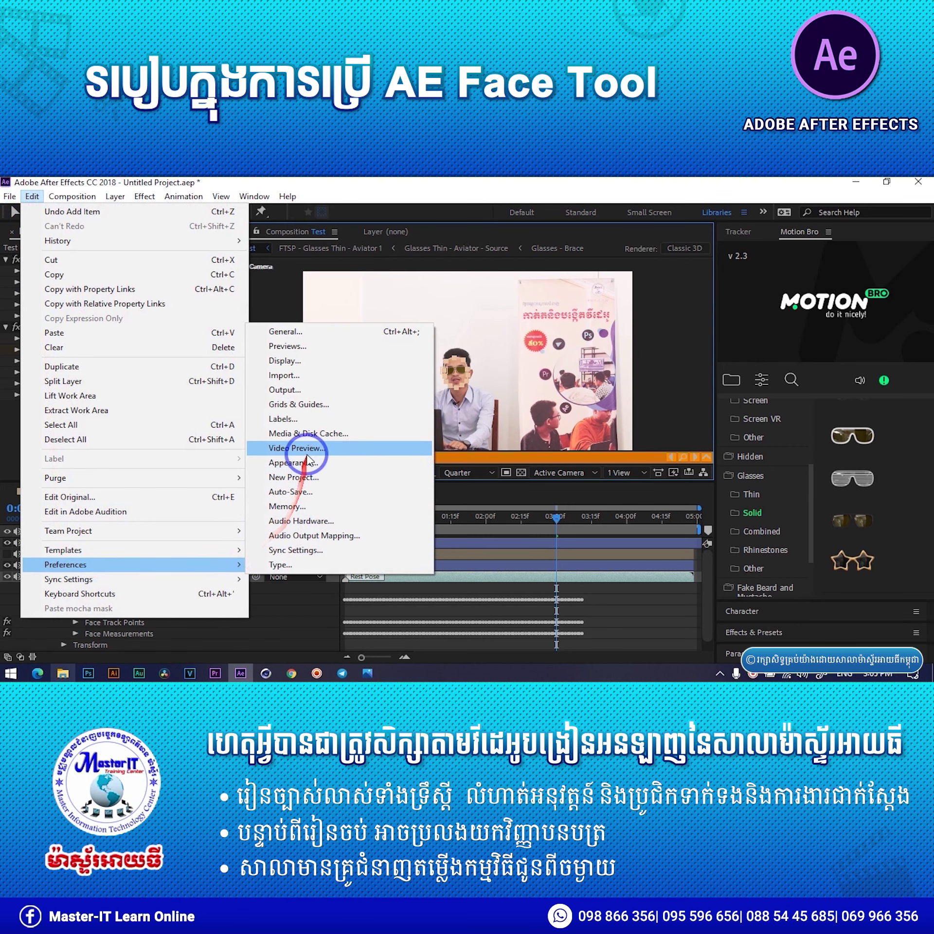
pyautogui.click(288, 435)
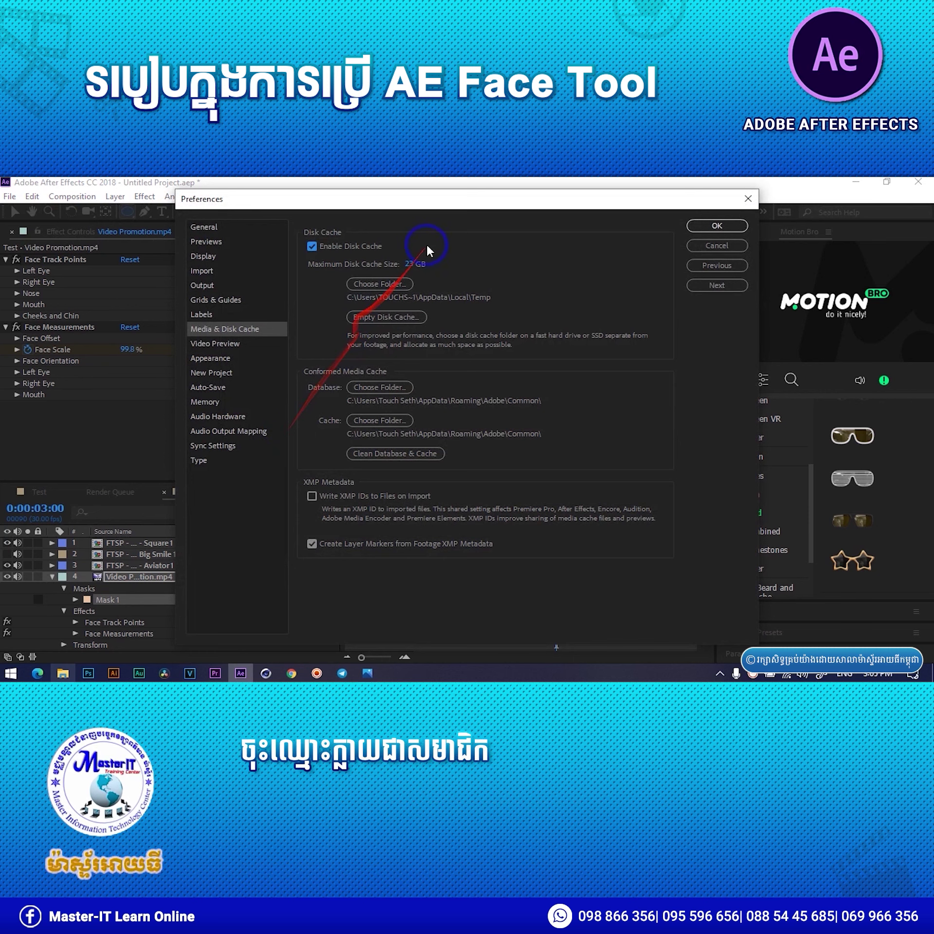
pyautogui.click(372, 317)
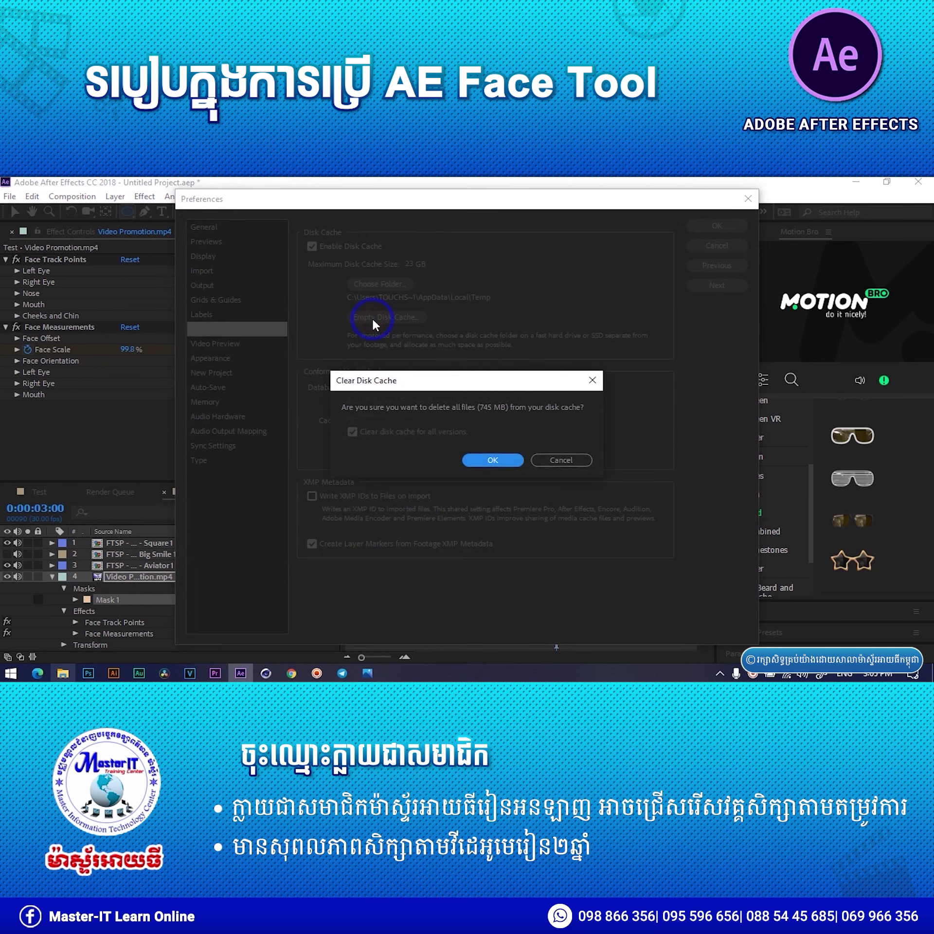
pyautogui.click(504, 461)
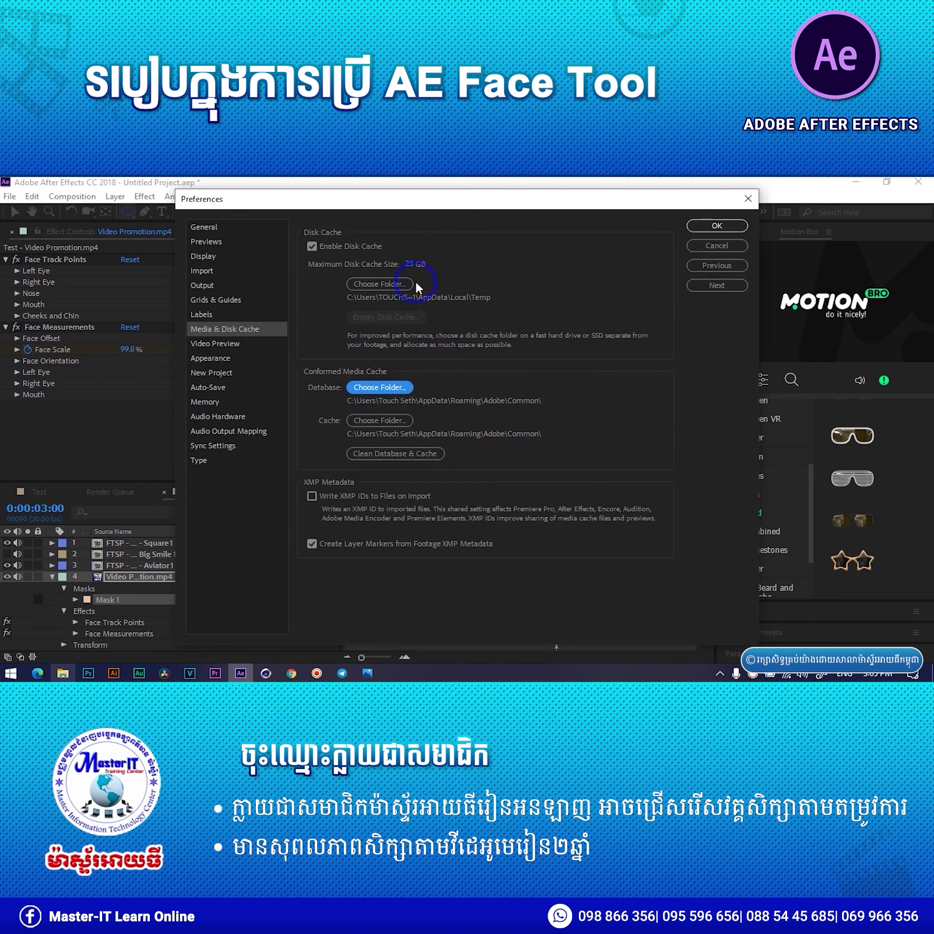
pyautogui.click(398, 453)
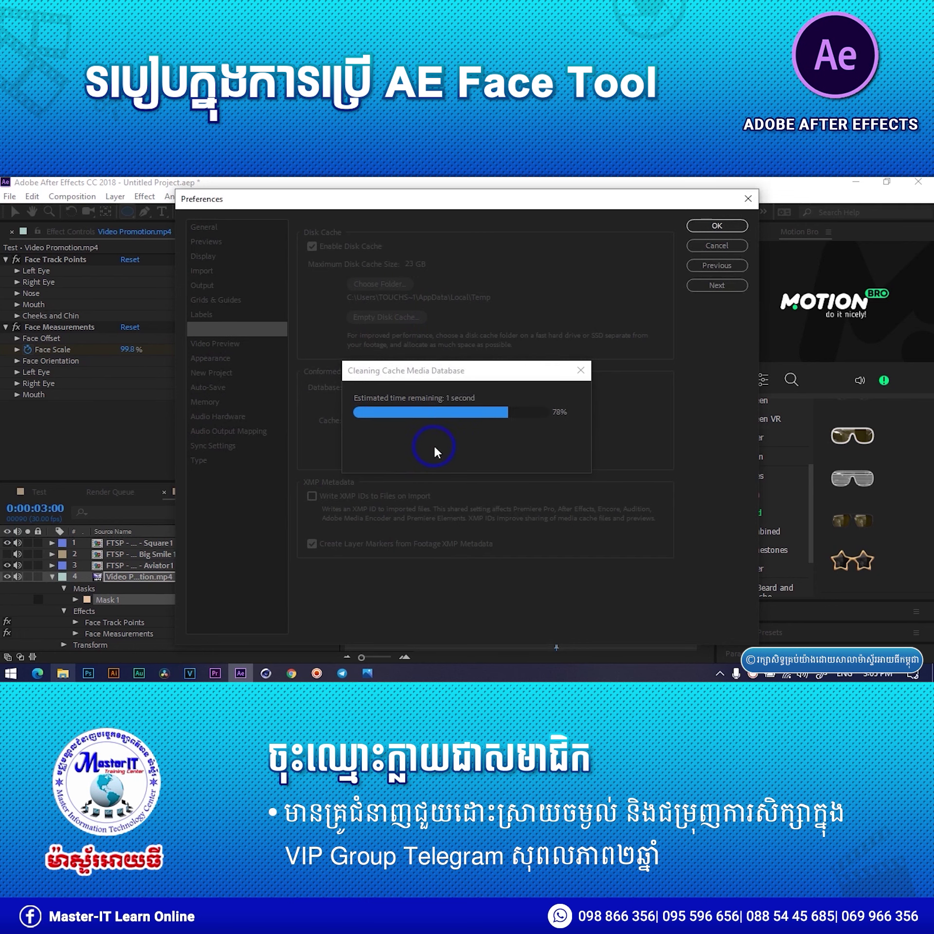
pyautogui.click(722, 226)
pyautogui.moveTo(367, 515); pyautogui.dragTo(393, 522)
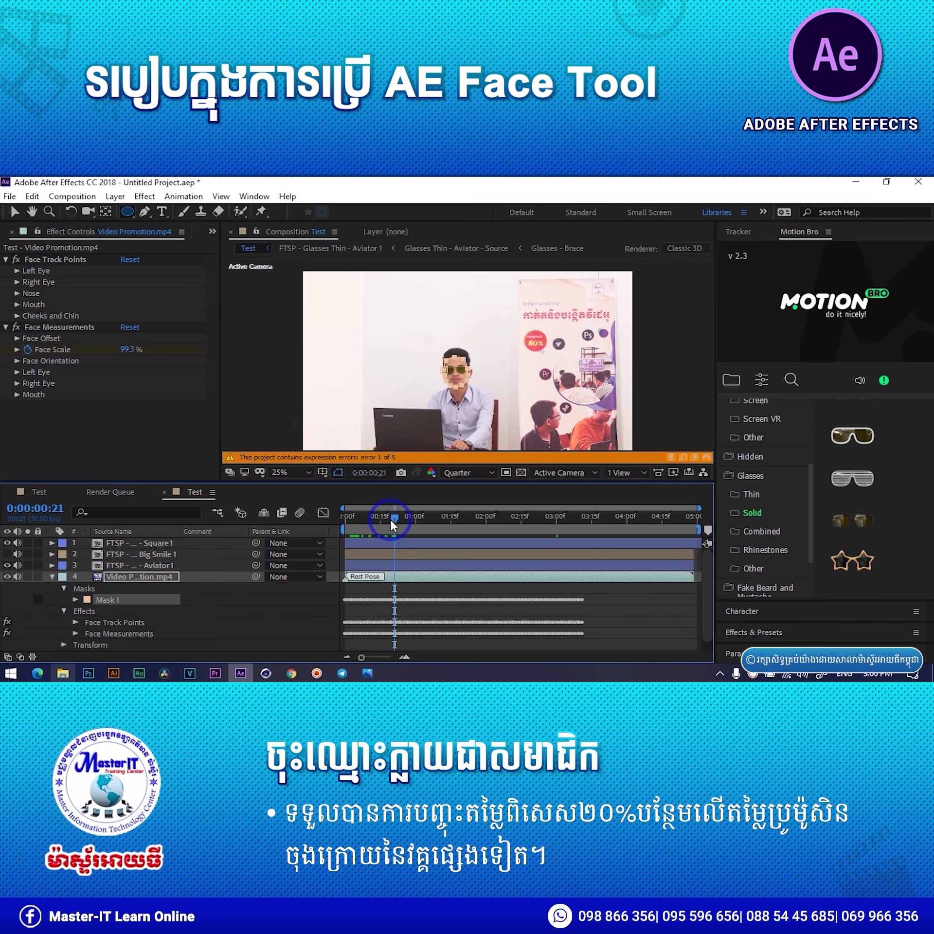
# - Delete the Square, Big Smile and Aviator preset layers and collapse the Motion Bro Glasses category
pyautogui.click(136, 541)
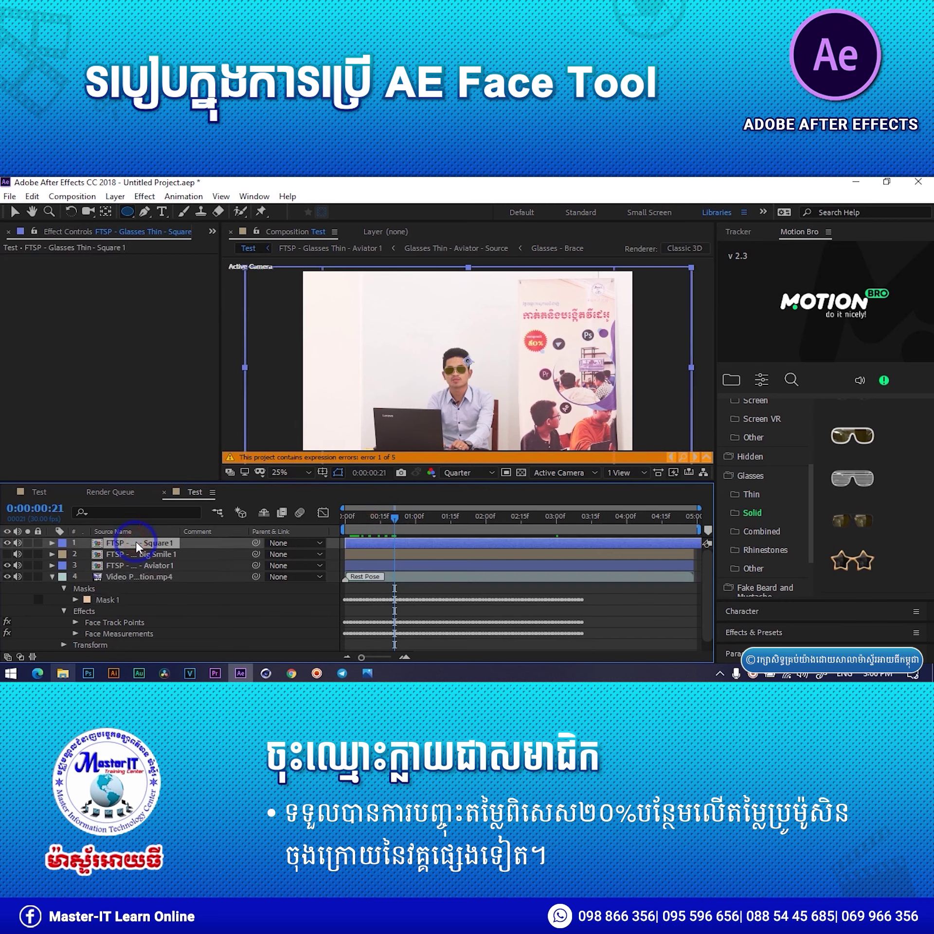
pyautogui.press('Delete')
pyautogui.press('Delete')
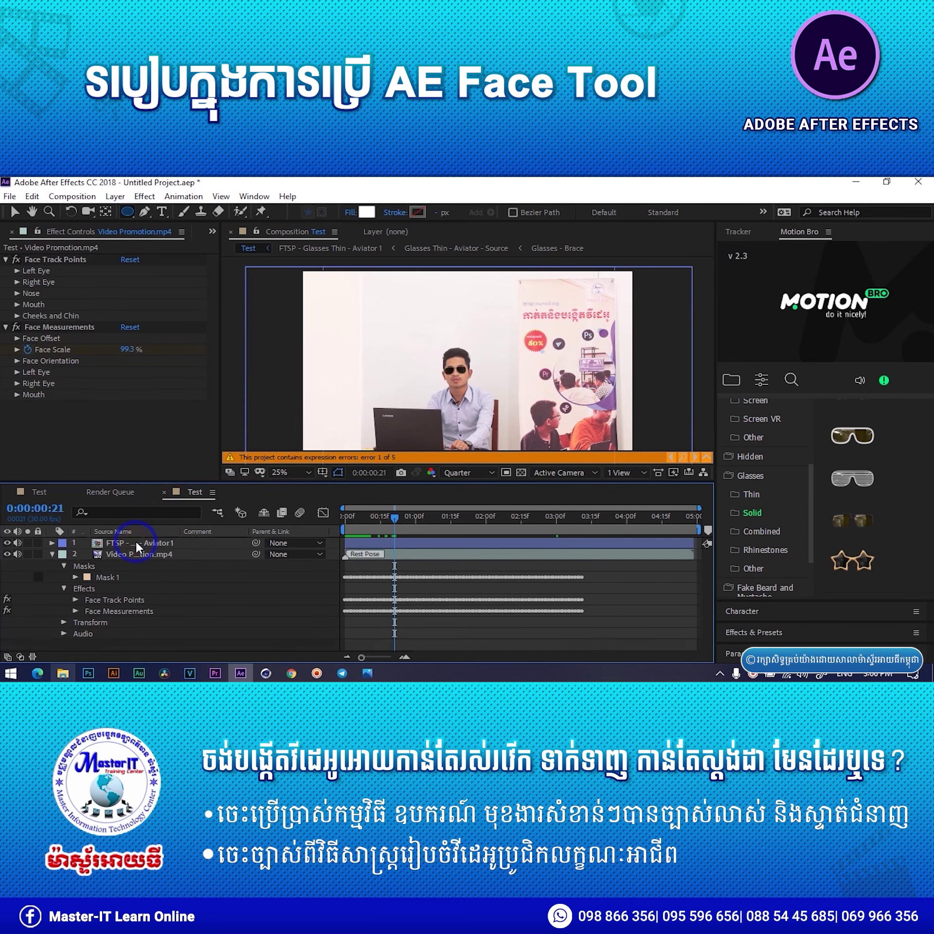
pyautogui.click(135, 539)
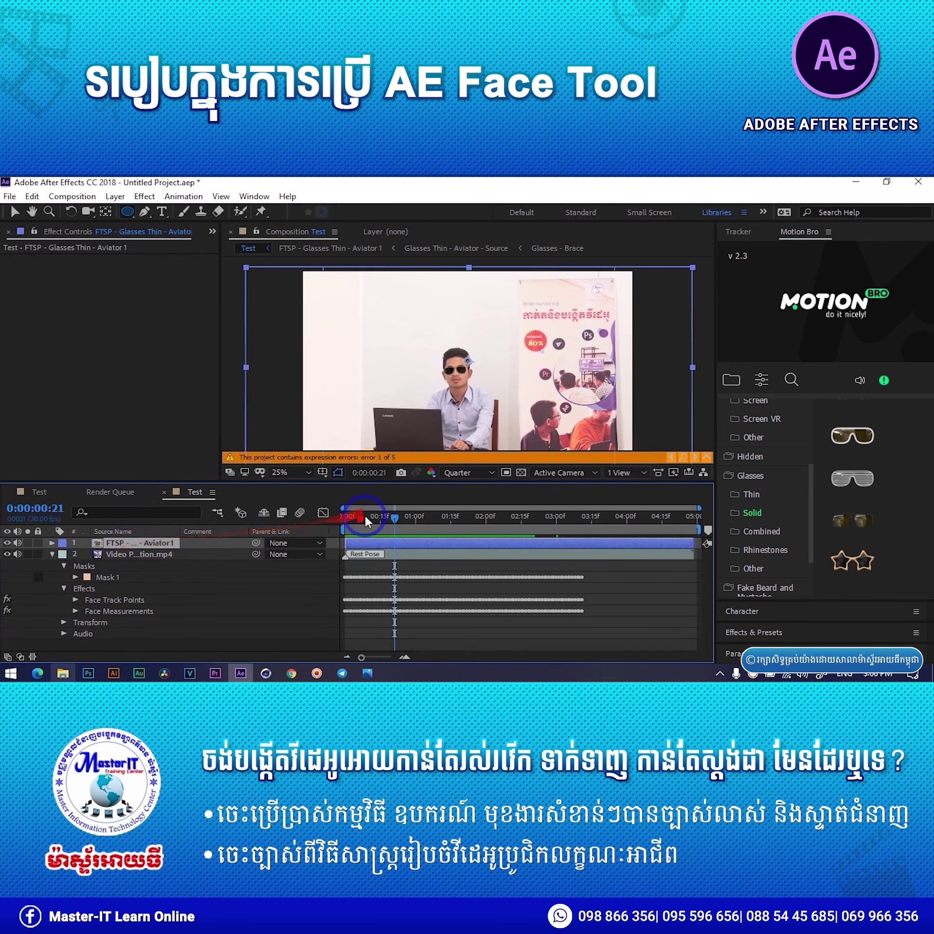
pyautogui.press('Delete')
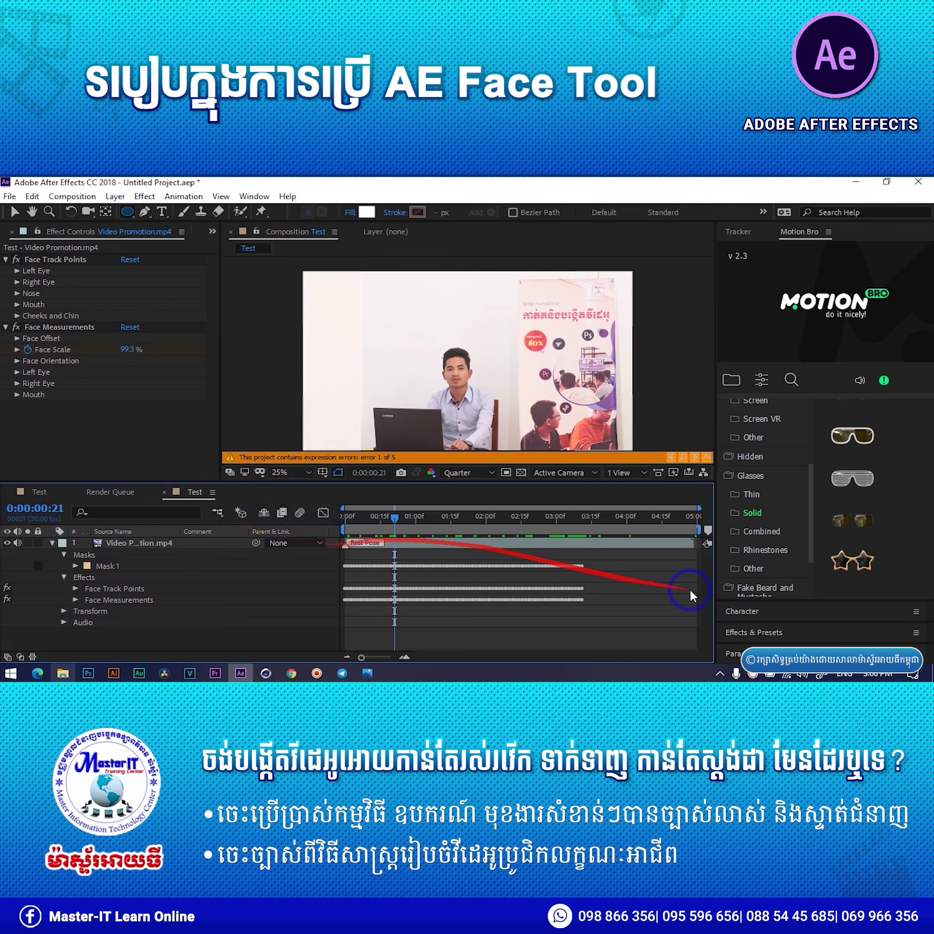
pyautogui.click(752, 485)
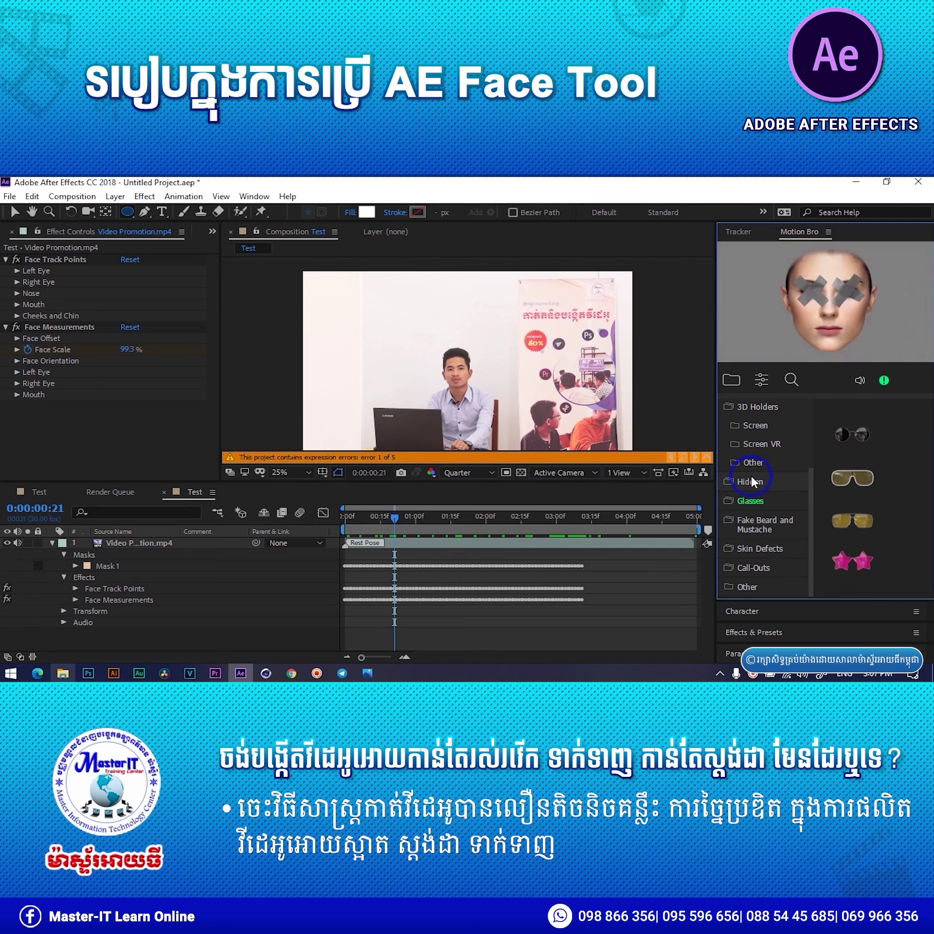
# - Browse the Hidden, Distortion and Fake Beard and Mustache preset categories in Motion Bro
pyautogui.click(751, 474)
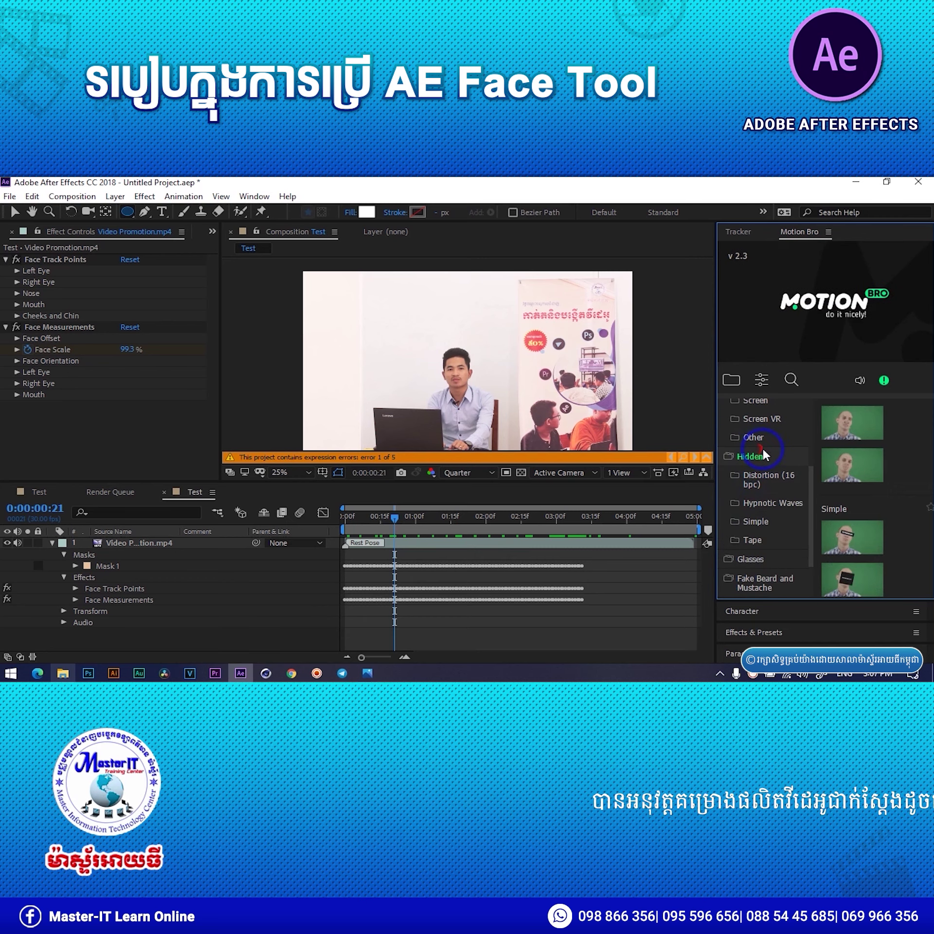
pyautogui.click(751, 481)
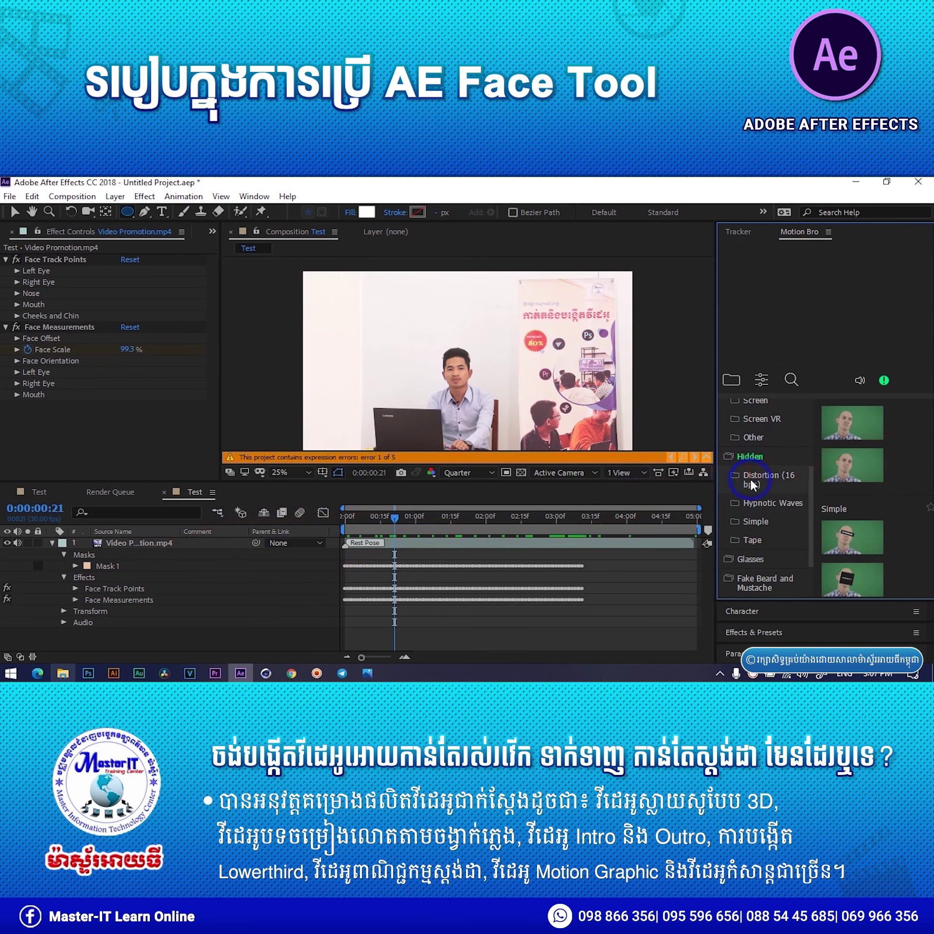
pyautogui.click(752, 501)
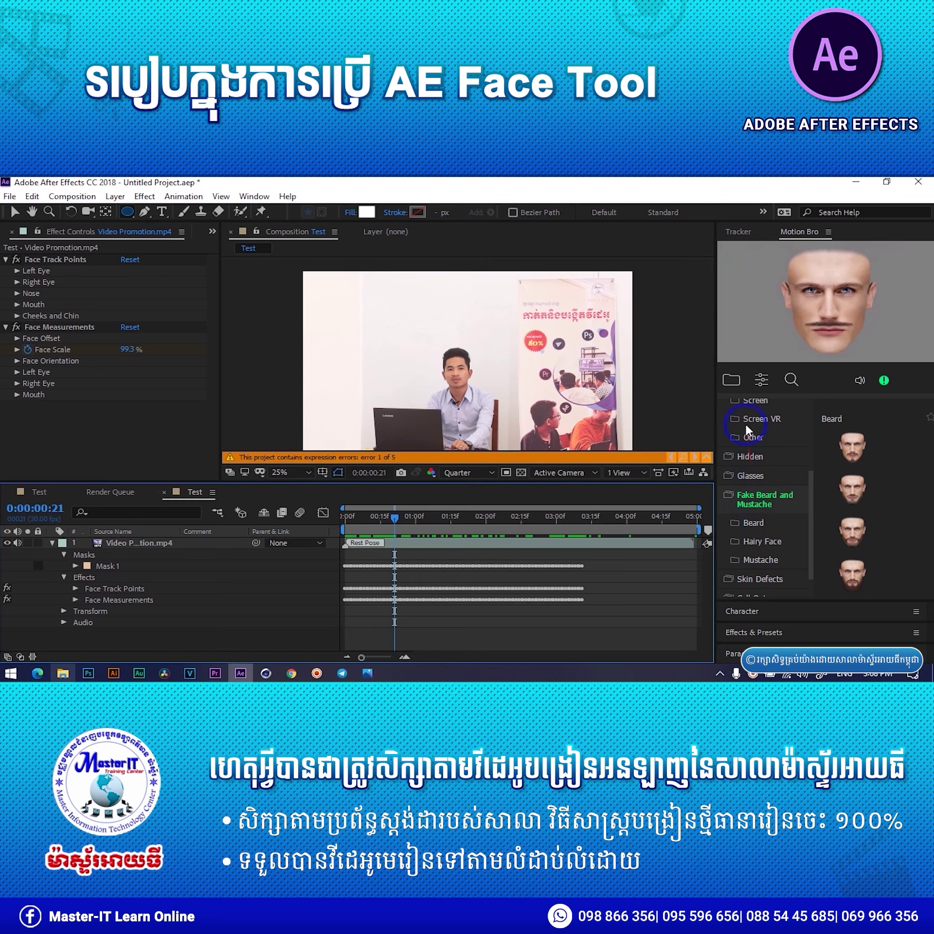
pyautogui.click(763, 508)
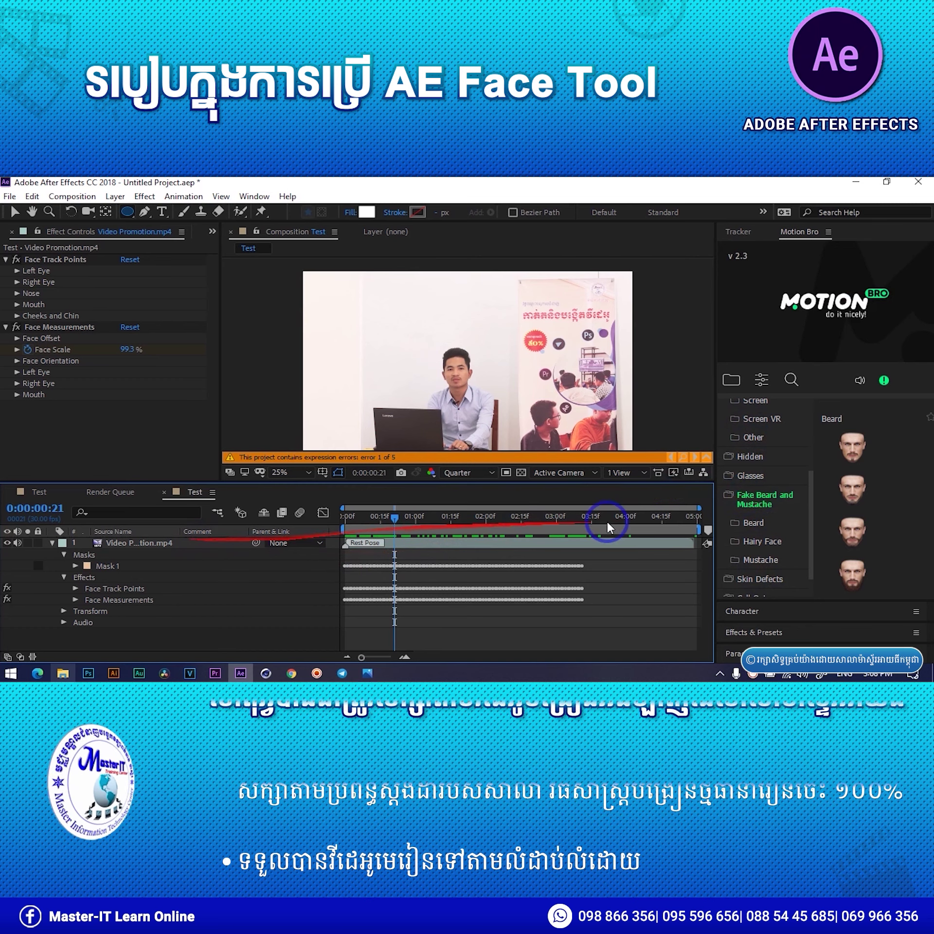
# - Open the Glasses category, preview a Thin preset, and show the Solid glasses presets
pyautogui.click(747, 475)
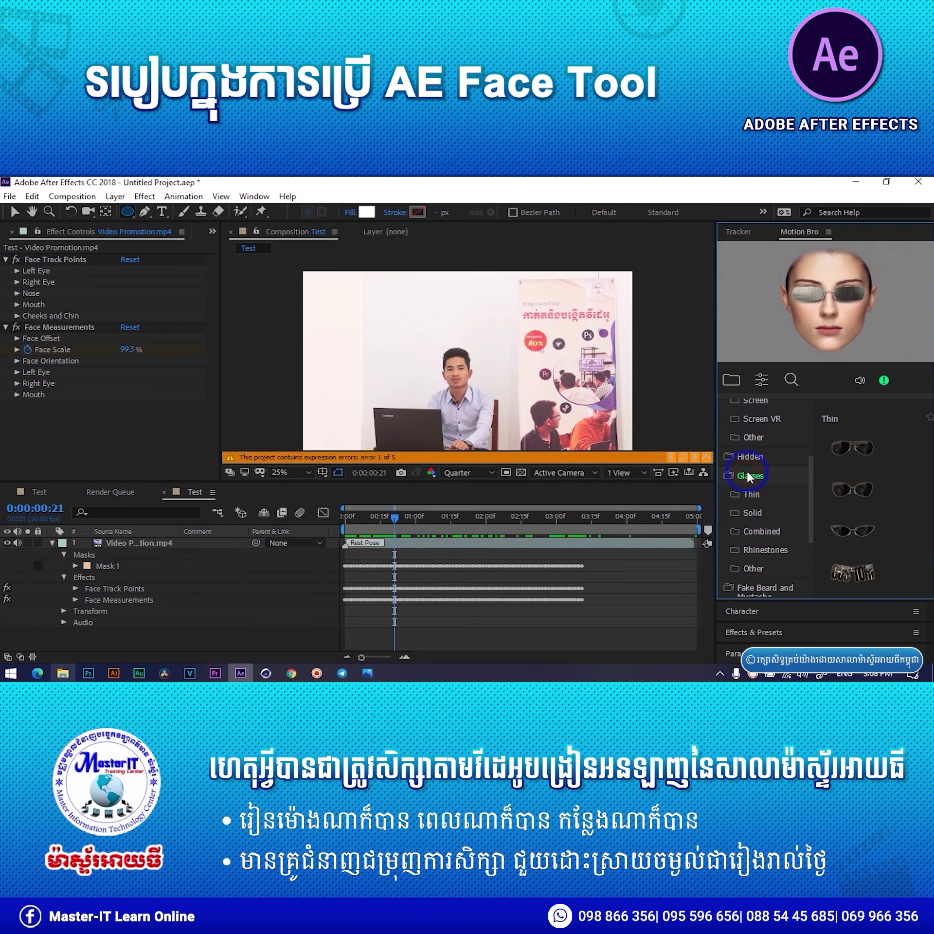
pyautogui.click(853, 460)
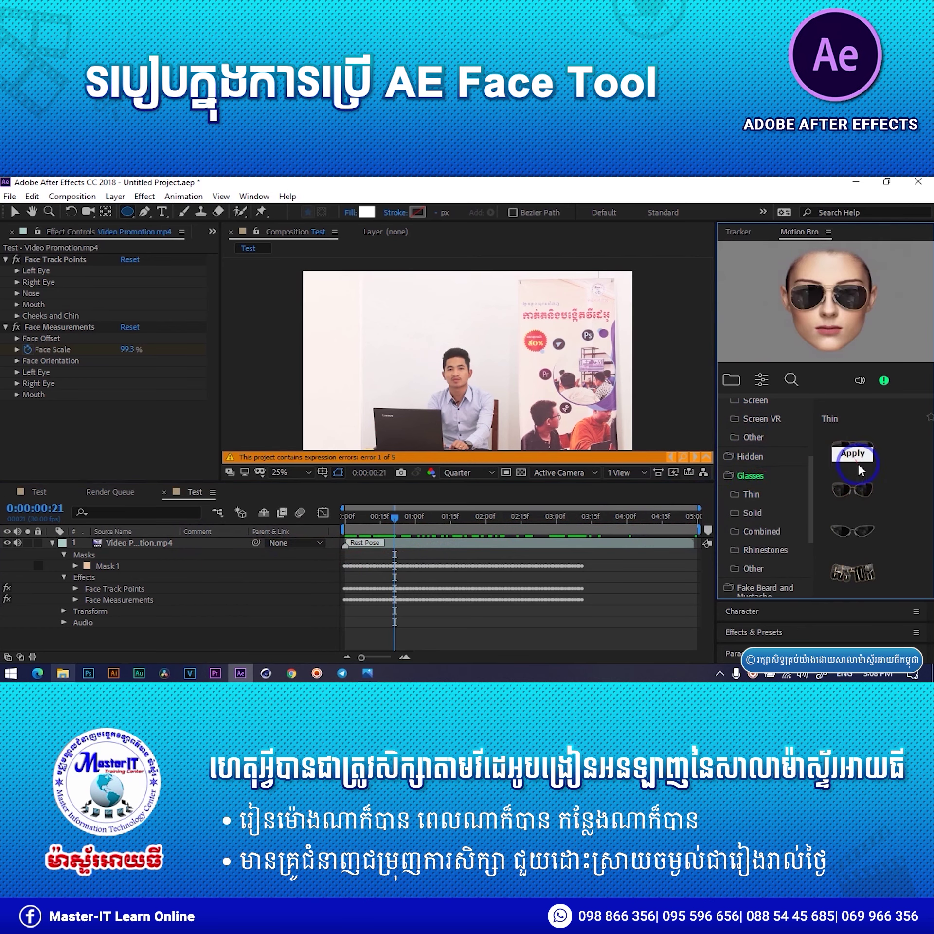
pyautogui.click(831, 512)
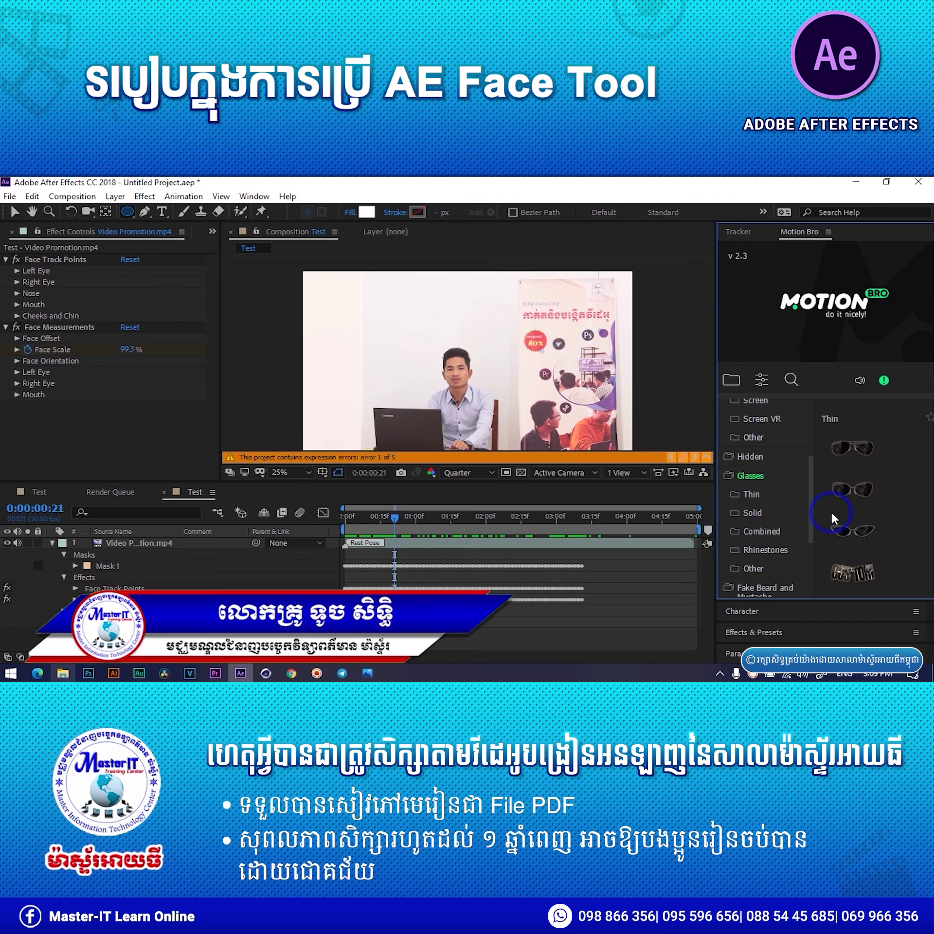
pyautogui.click(749, 514)
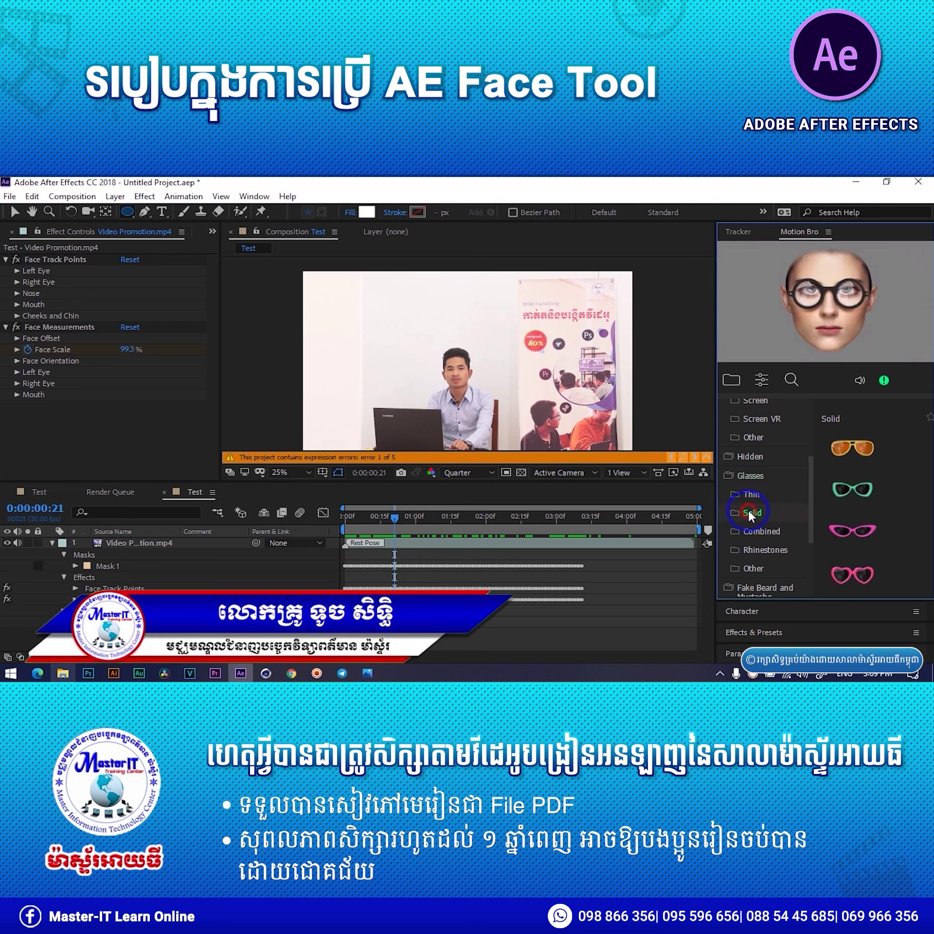